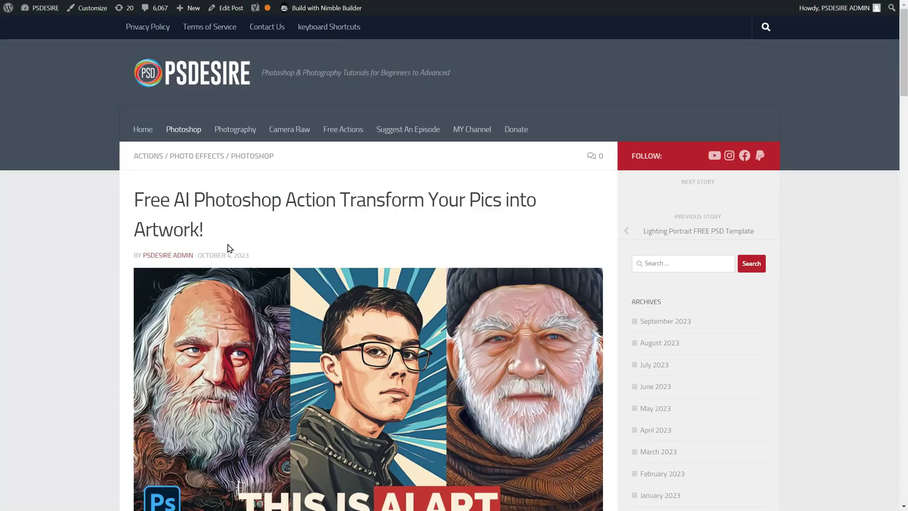
Step: Scroll the PSDESIRE post down to the Steps list and the free and members download links
scroll(293, 241, down, 3)
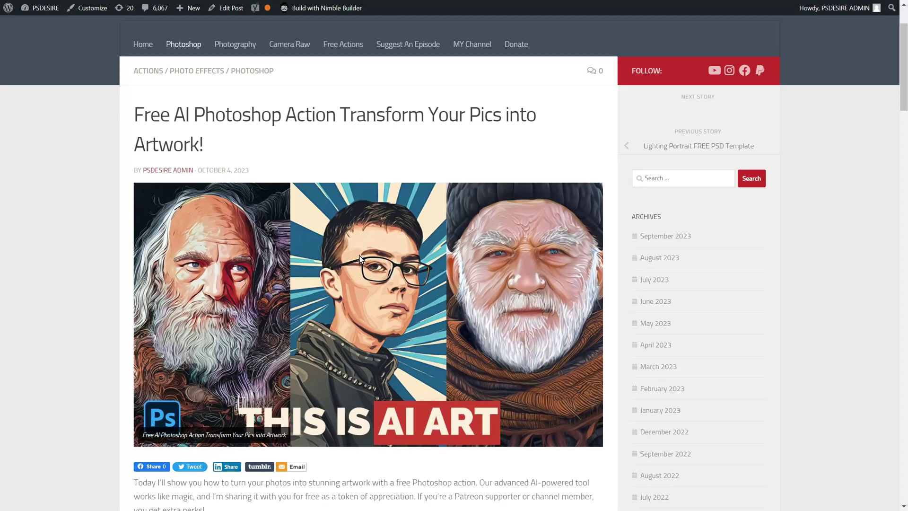
scroll(359, 259, down, 12)
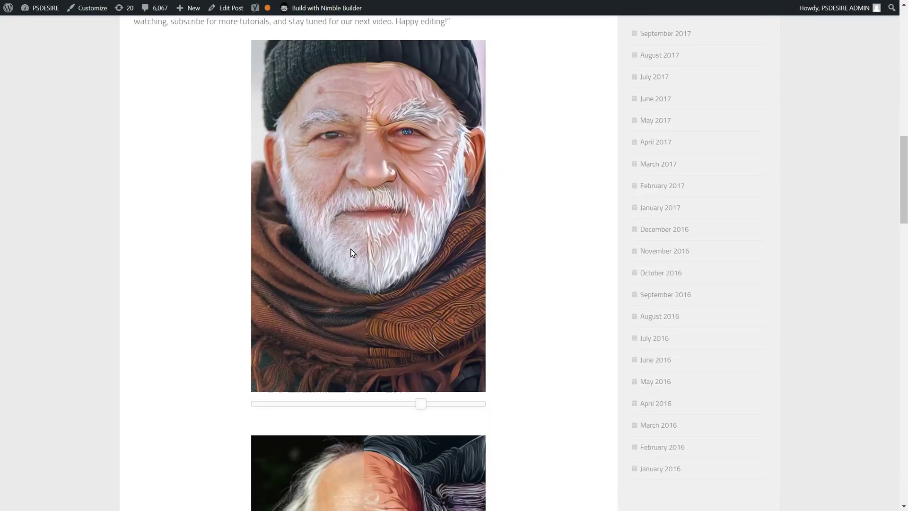
scroll(386, 263, down, 15)
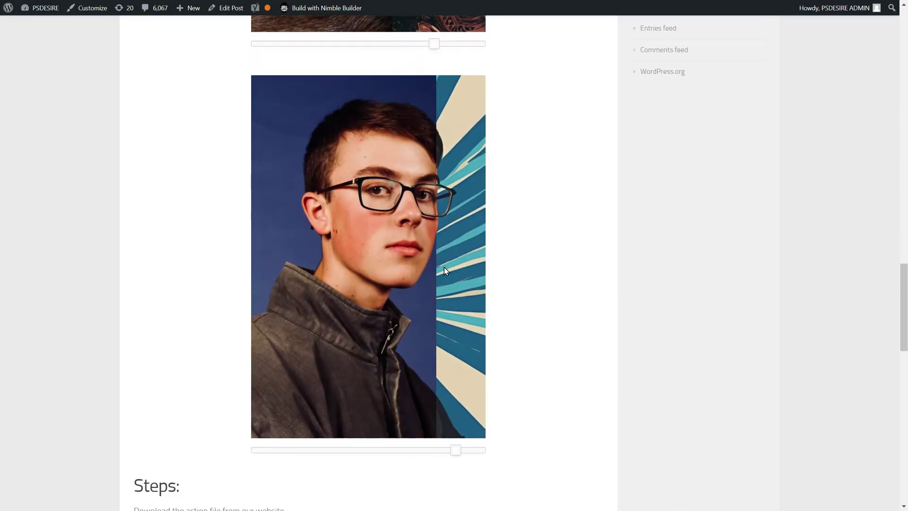
scroll(444, 268, down, 15)
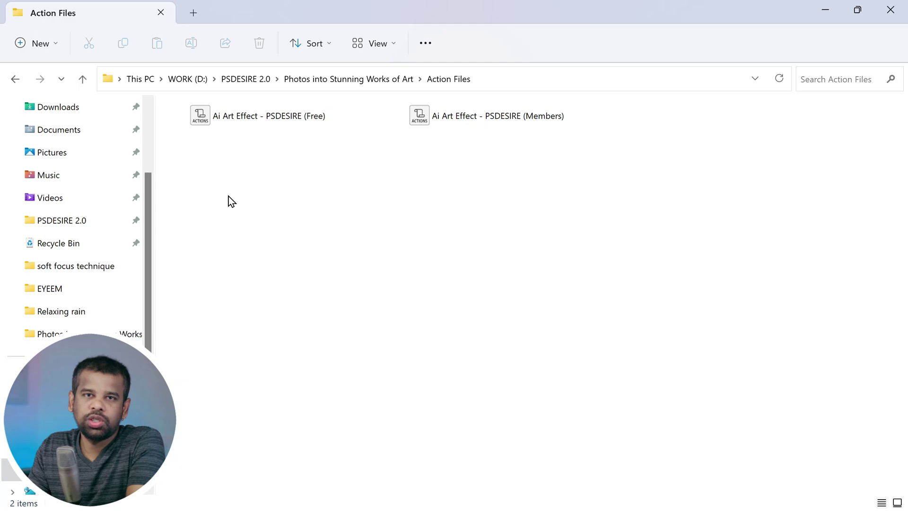
Step: Open both Ai Art Effect .atn files from the Action Files folder, then close the folder
drag(224, 189, 503, 99)
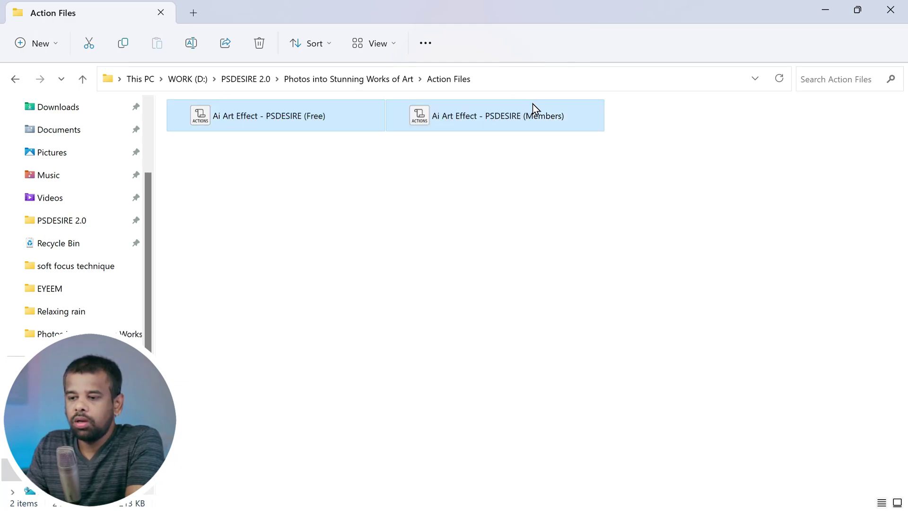
double_click(533, 105)
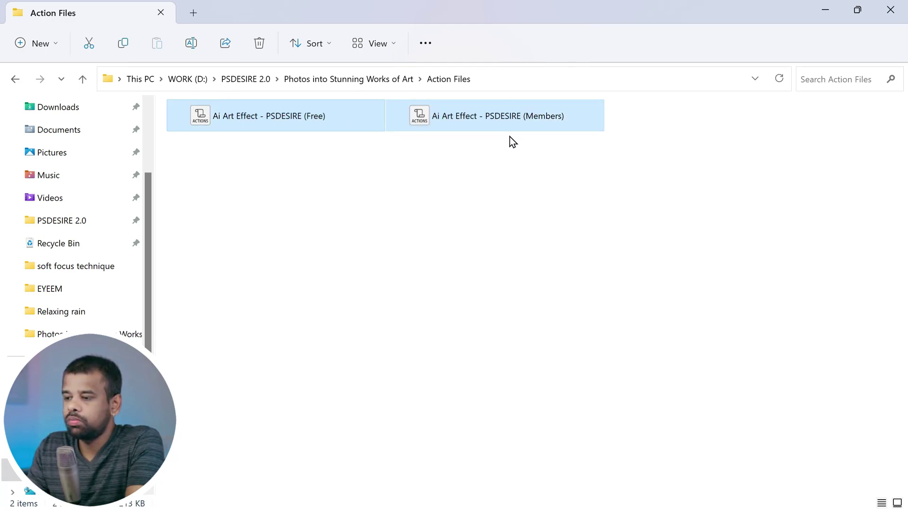
click(890, 10)
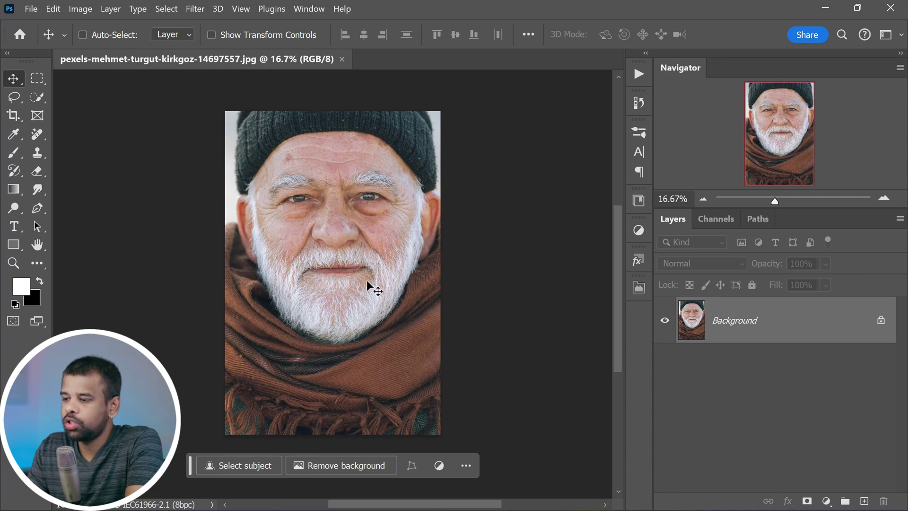
Step: Load the Ai Art Effect - PSDESIRE (Free) action file through the Actions panel menu
click(635, 79)
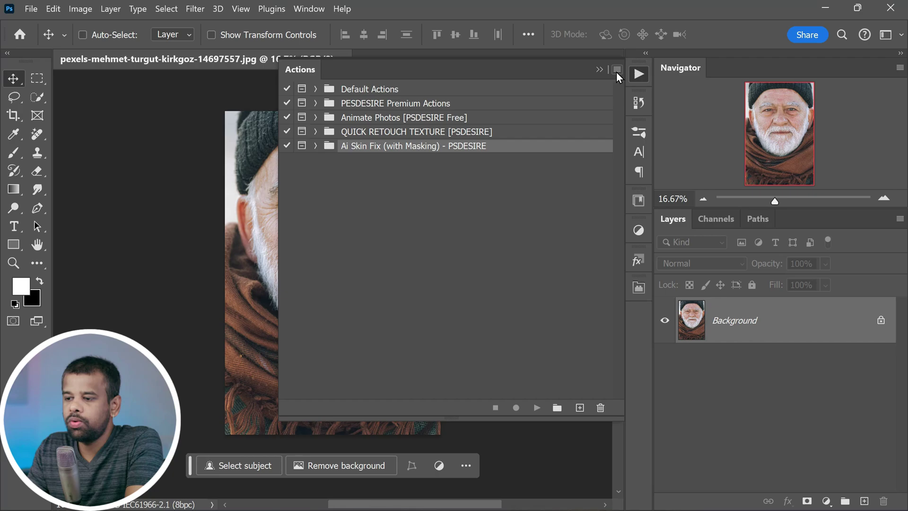
click(617, 72)
click(617, 70)
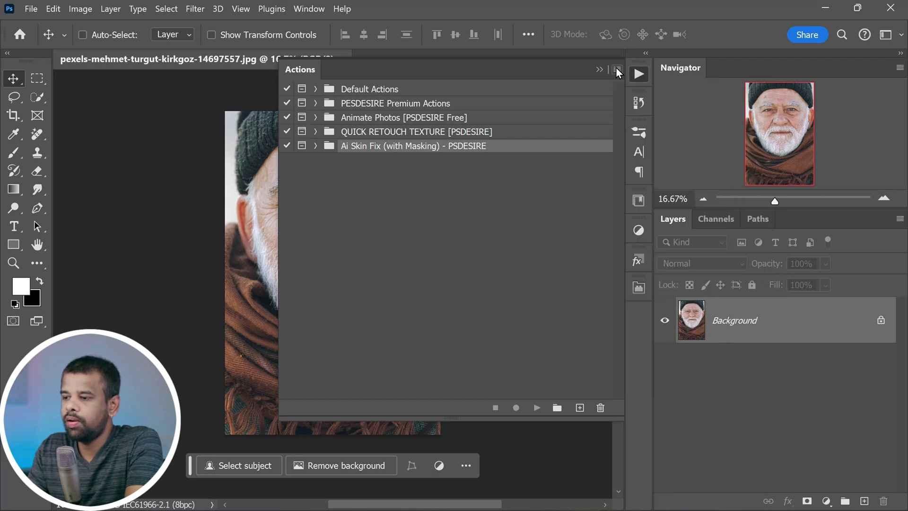
click(617, 70)
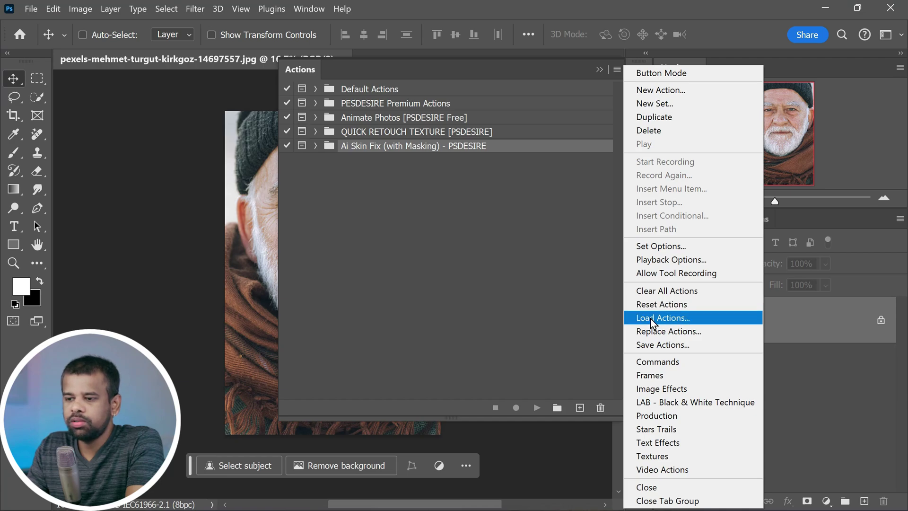
click(688, 319)
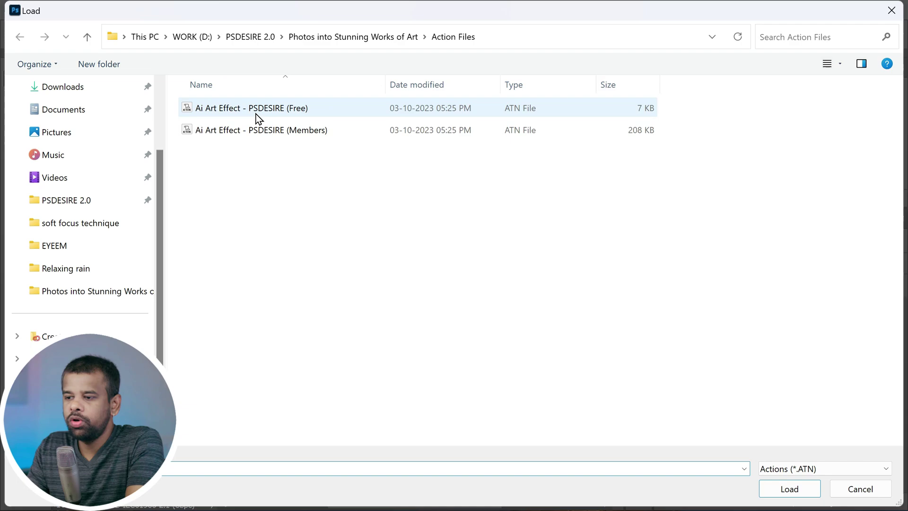
click(279, 108)
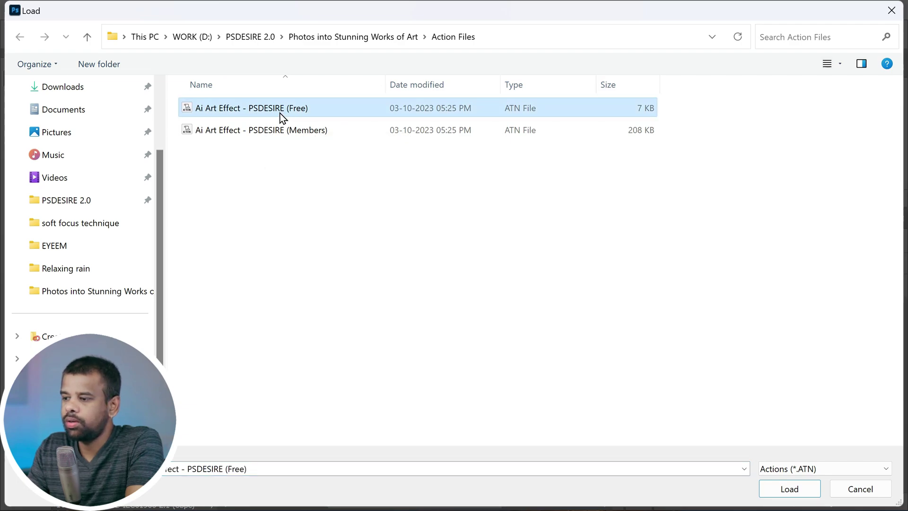
click(294, 128)
click(295, 108)
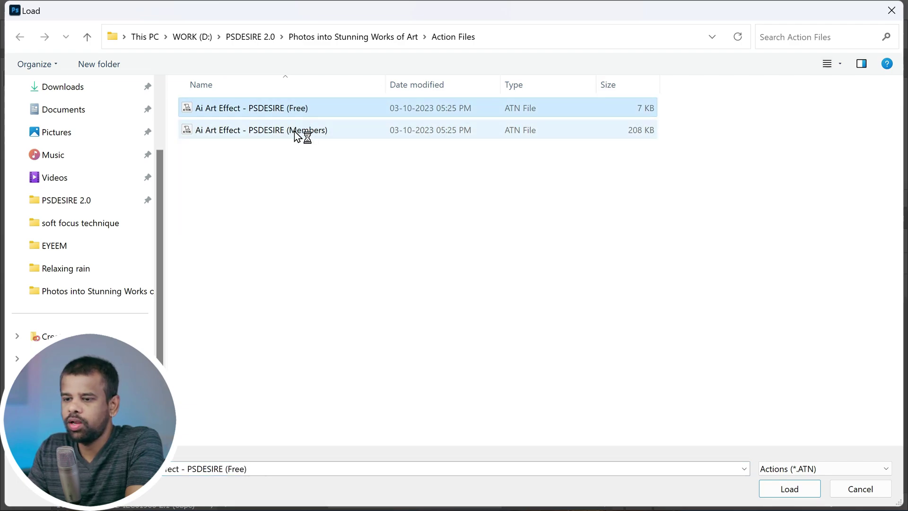
click(787, 488)
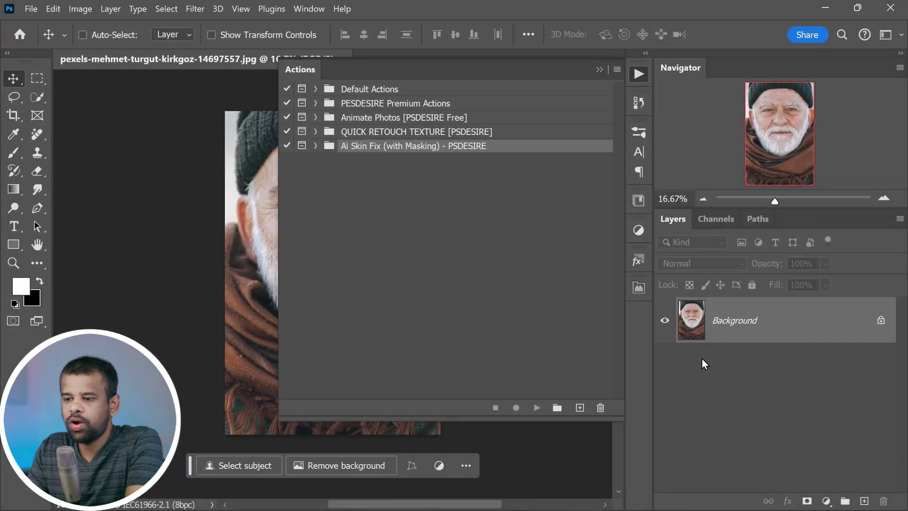
Step: Load the Ai Art Effect - PSDESIRE (Members) action file as well
click(617, 70)
click(662, 318)
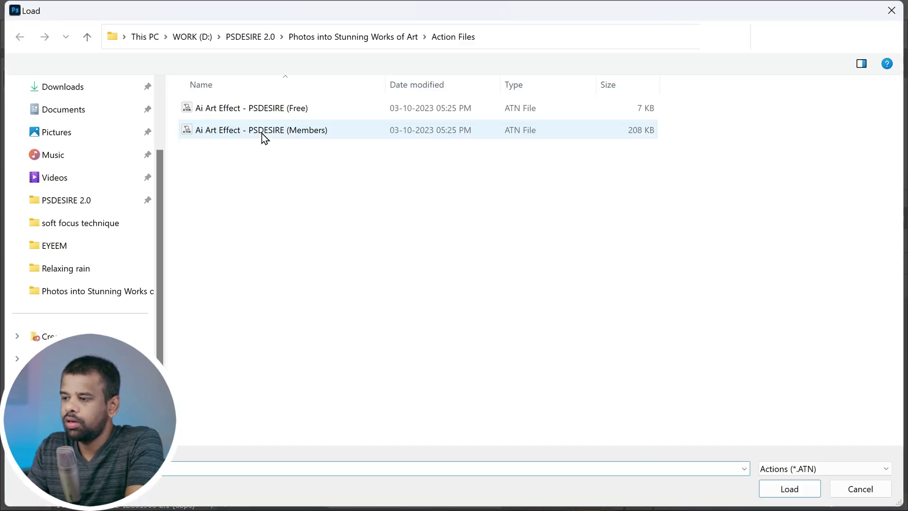
click(262, 132)
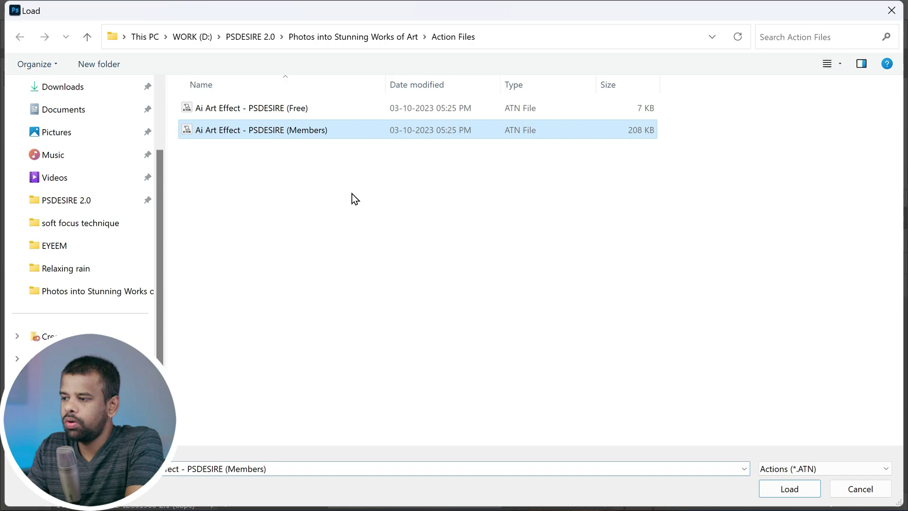
click(781, 487)
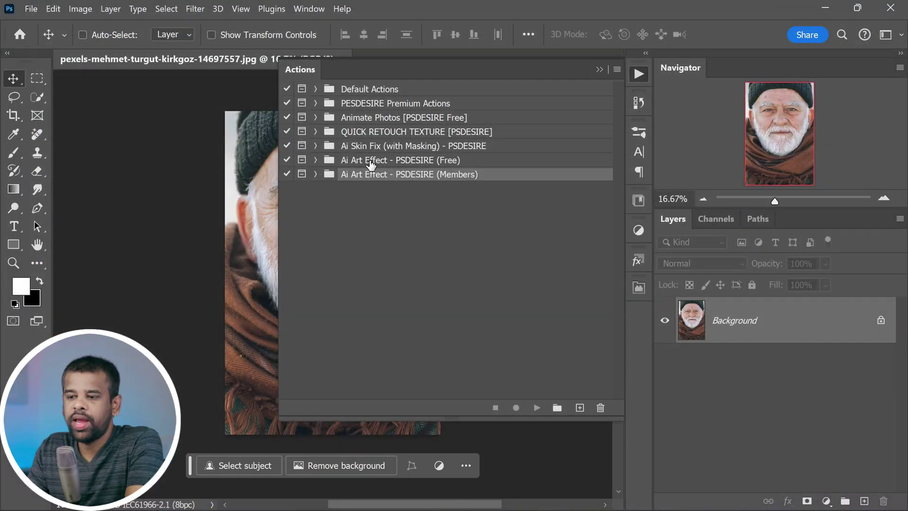
Step: Expand the Free Ai Art Effect set and play its PLAY IT action, opening HDR Toning
drag(279, 287, 371, 278)
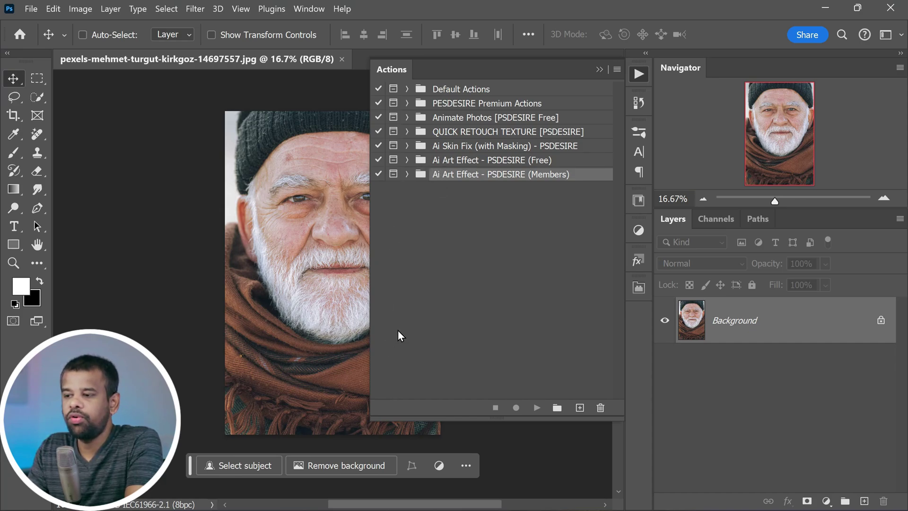
click(509, 161)
click(521, 175)
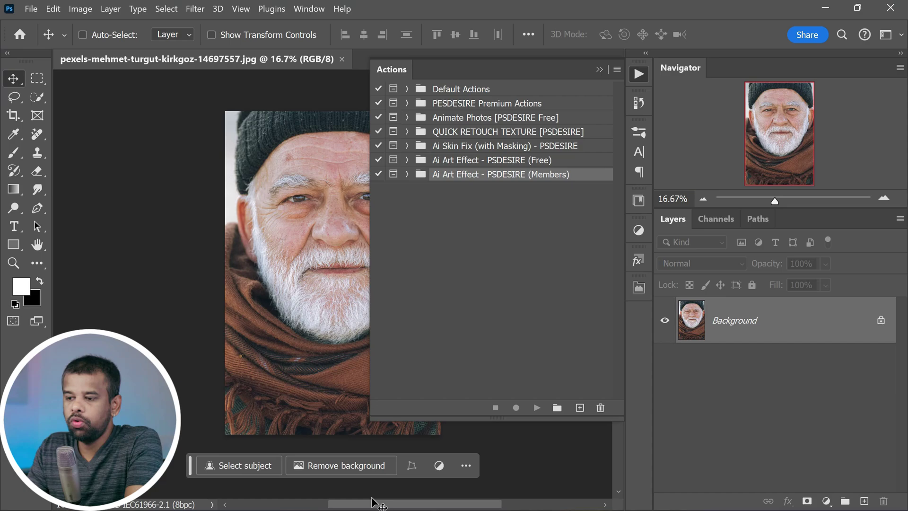
drag(372, 501, 263, 348)
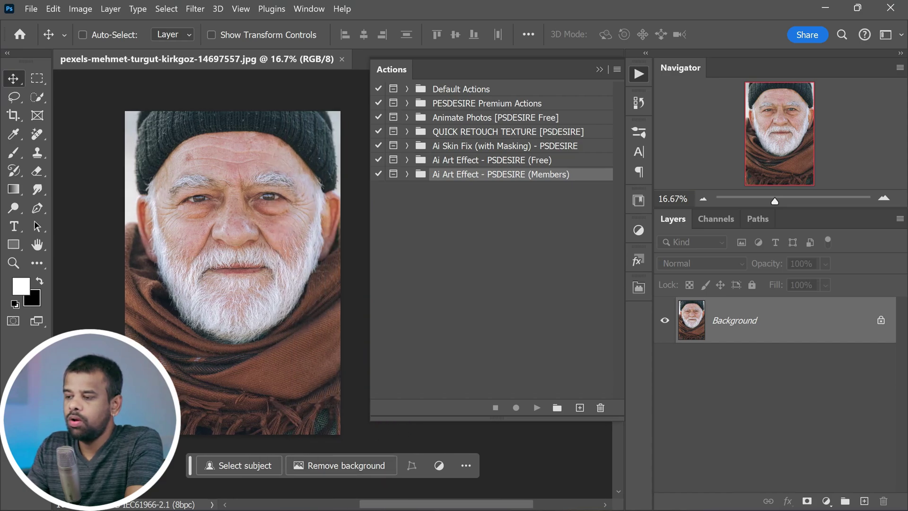
click(407, 161)
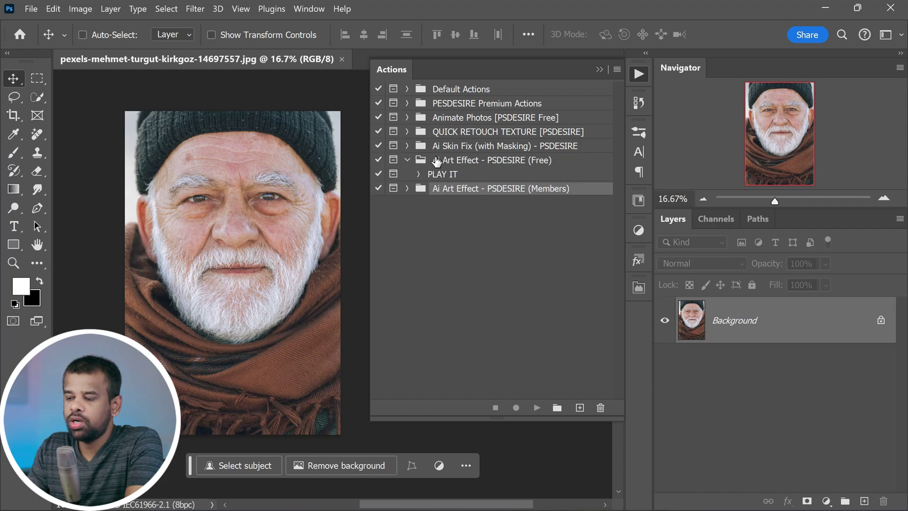
click(452, 176)
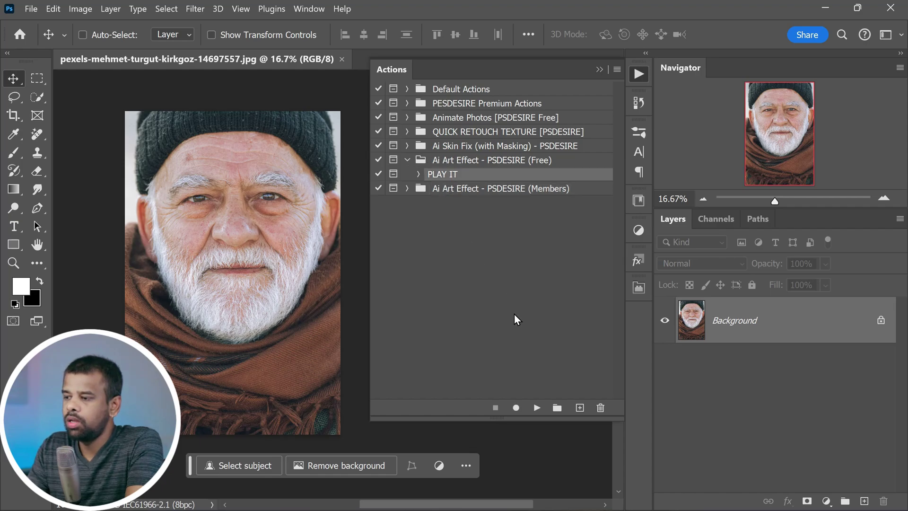
click(536, 407)
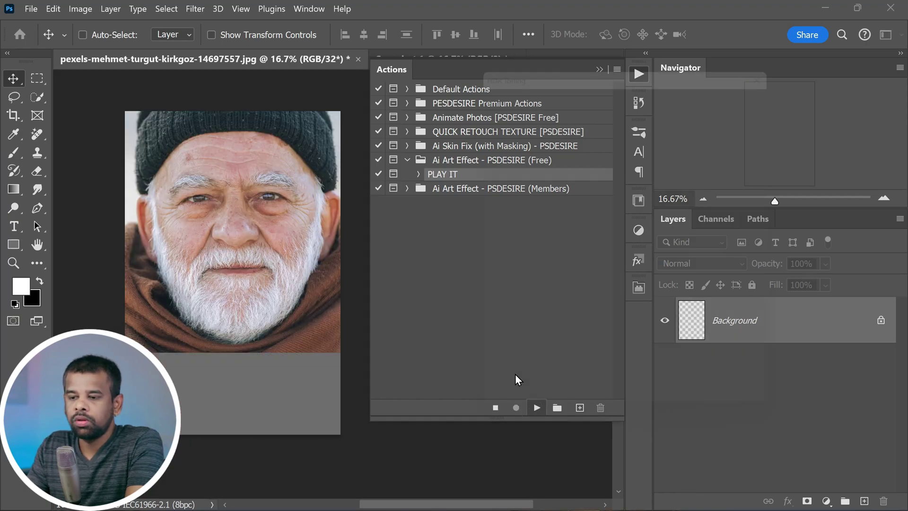
drag(565, 64, 512, 87)
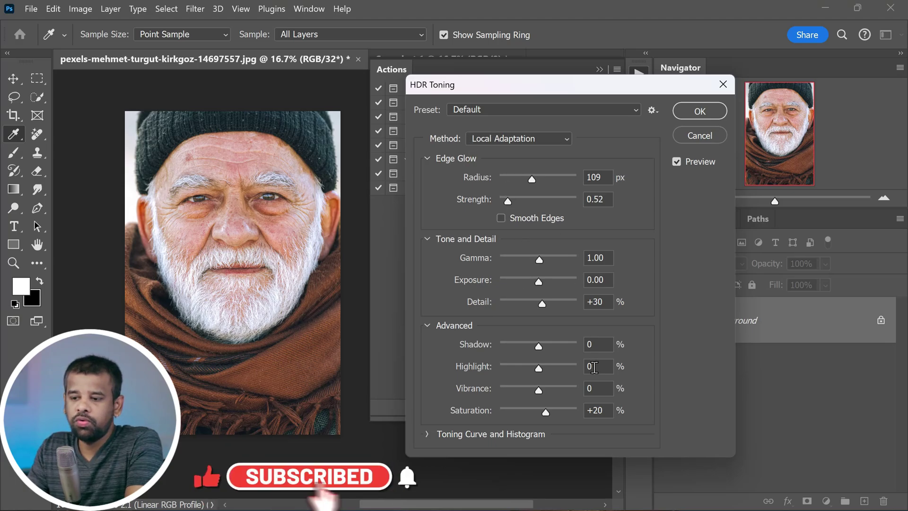
Step: Apply HDR Toning with Detail +80 and Strength 0.39, keeping the Custom preset
drag(543, 302, 543, 305)
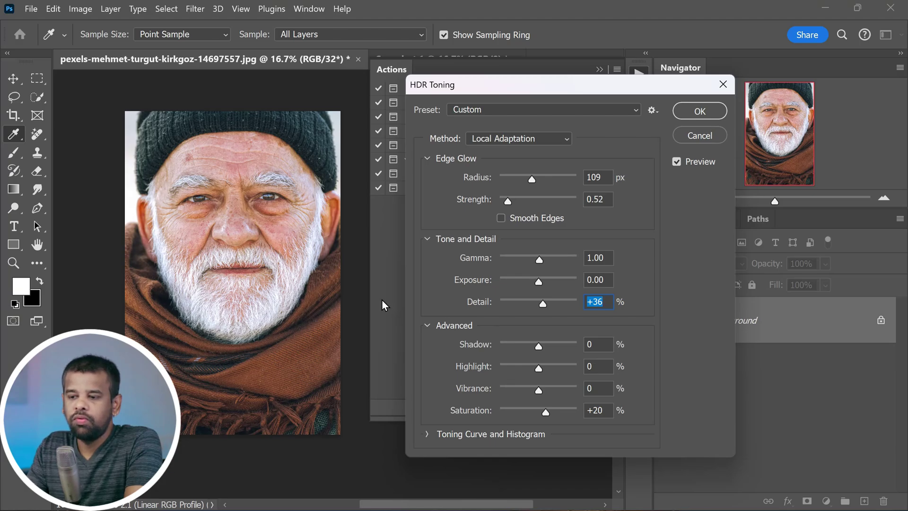
drag(542, 307, 546, 305)
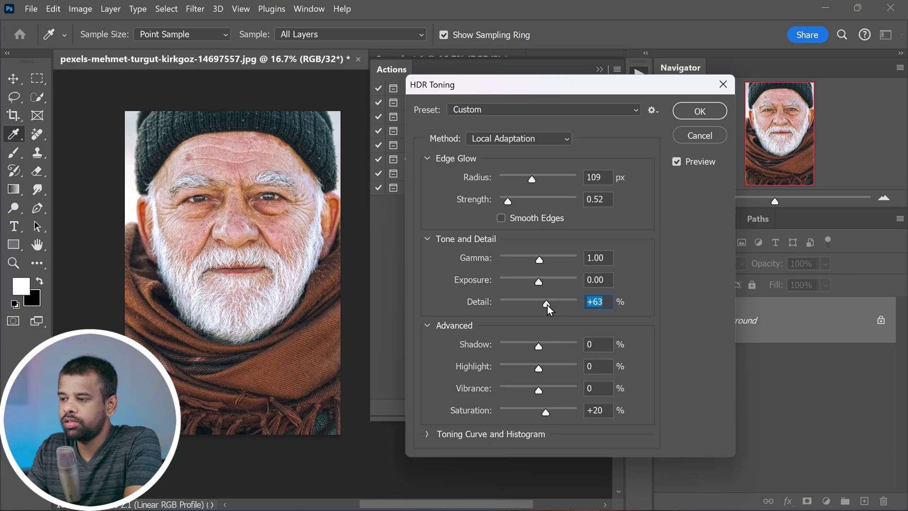
drag(507, 203, 505, 200)
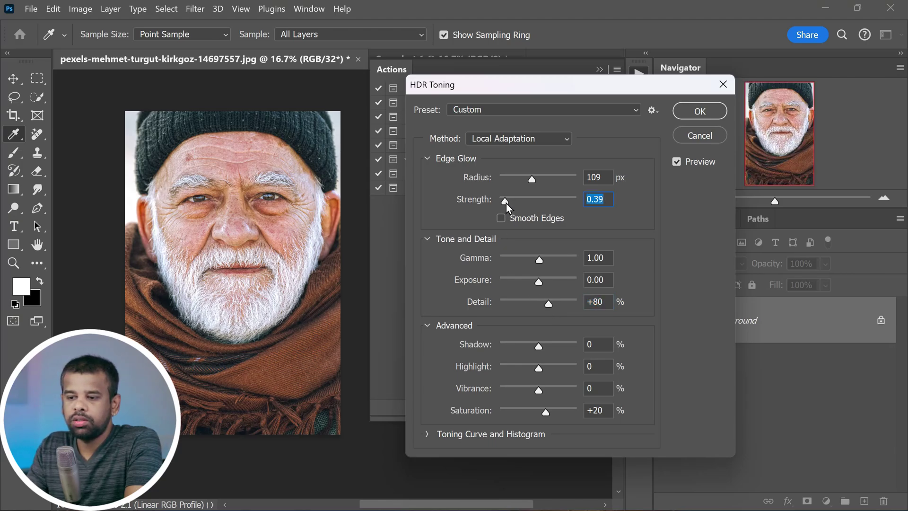
click(583, 113)
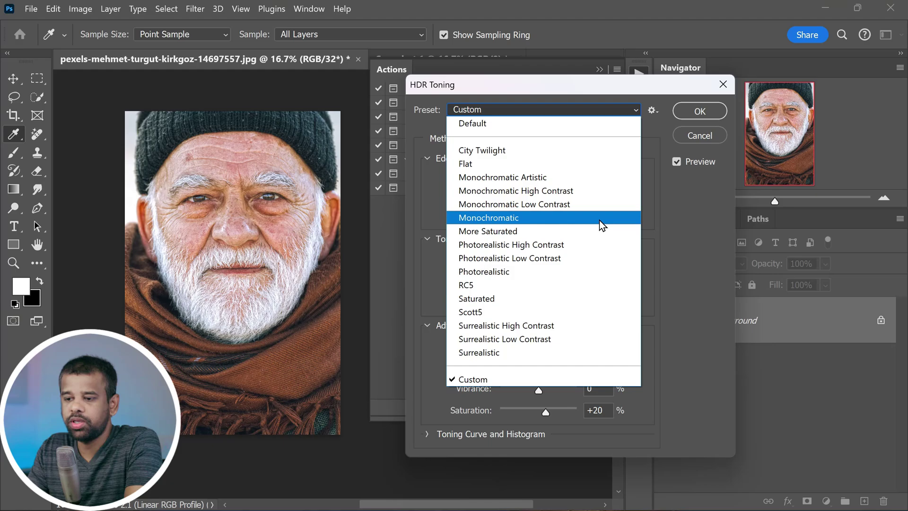
click(640, 96)
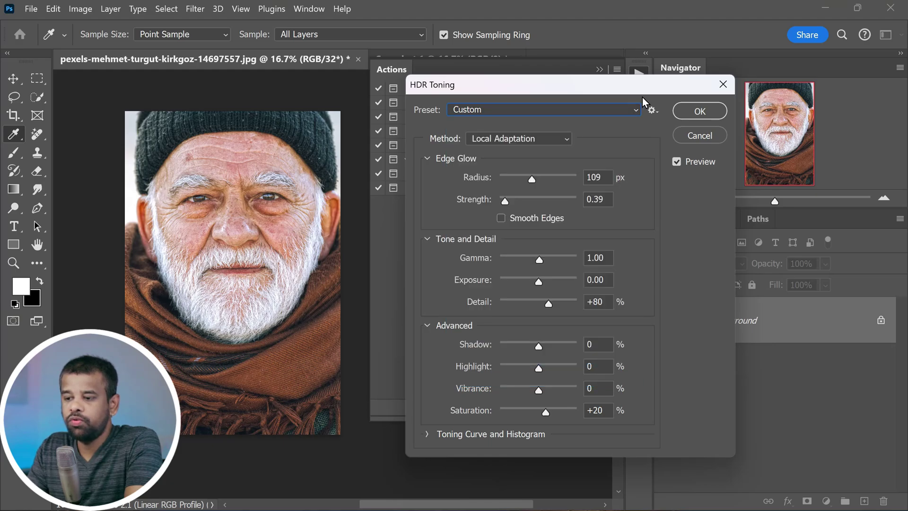
click(684, 109)
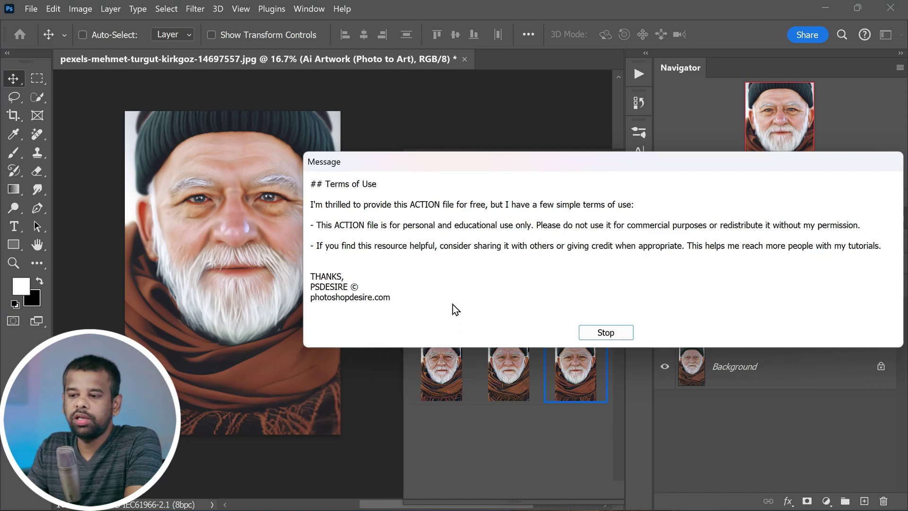
Step: Dismiss the Terms of Use note, preview variations 2 and 3, and keep variation 1
click(593, 331)
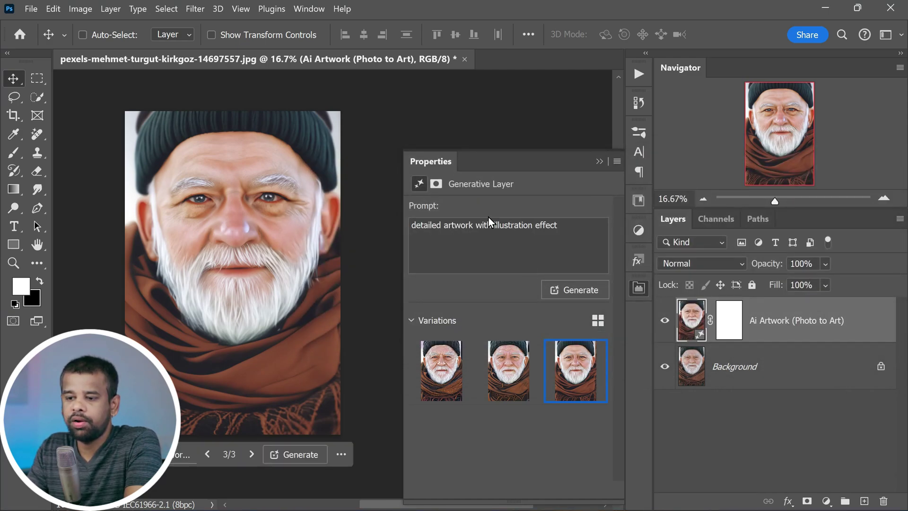
click(443, 366)
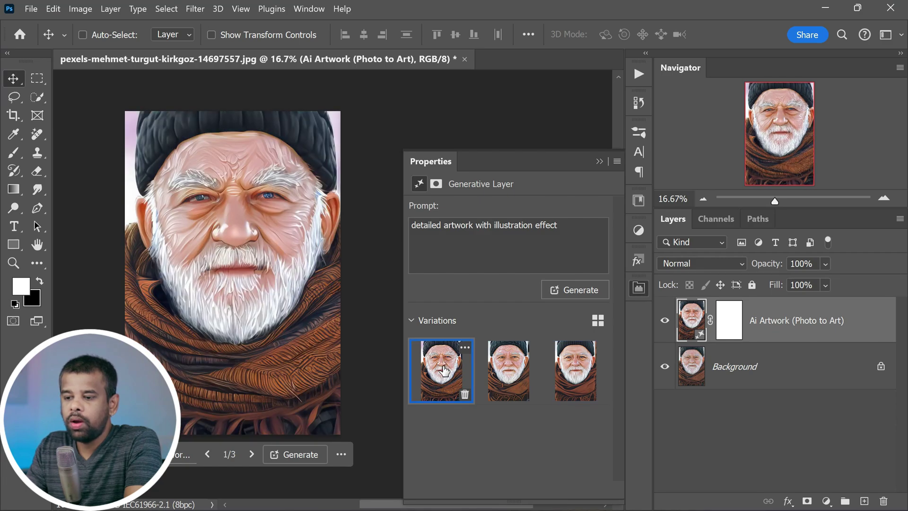
click(506, 377)
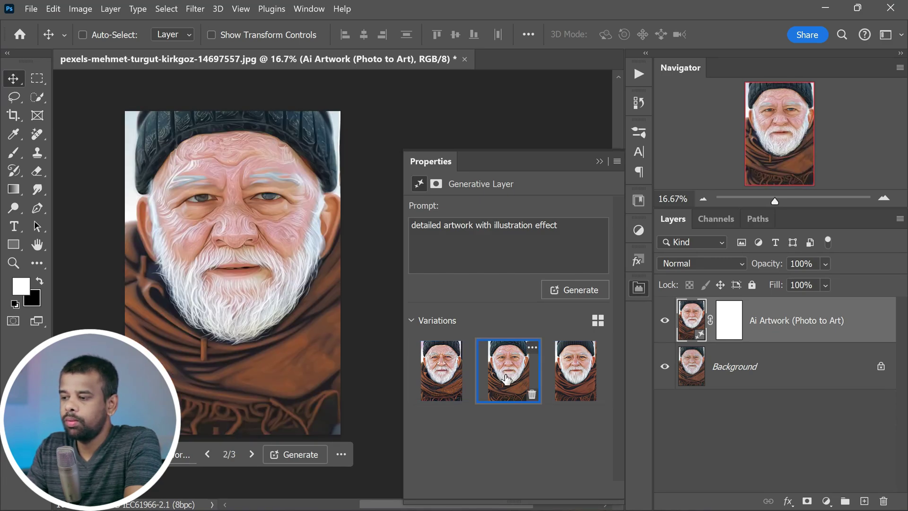
click(574, 376)
click(441, 371)
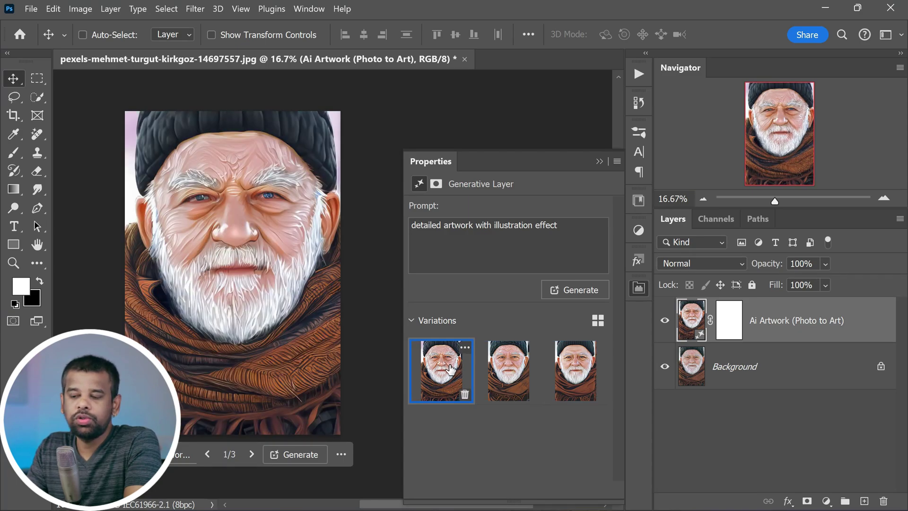
scroll(242, 217, up, 2)
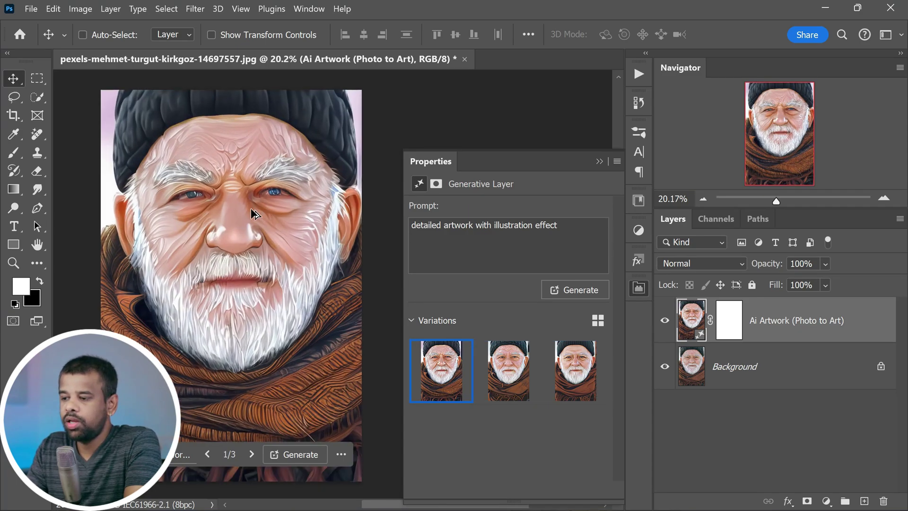
scroll(249, 208, down, 1)
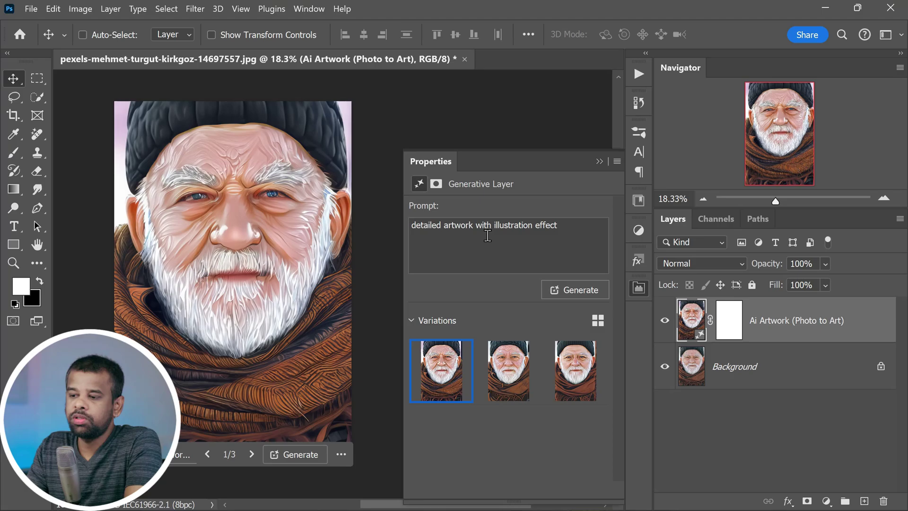
click(598, 162)
Step: Play the Members set's Color 1: Chocolate preset on the artwork
click(639, 74)
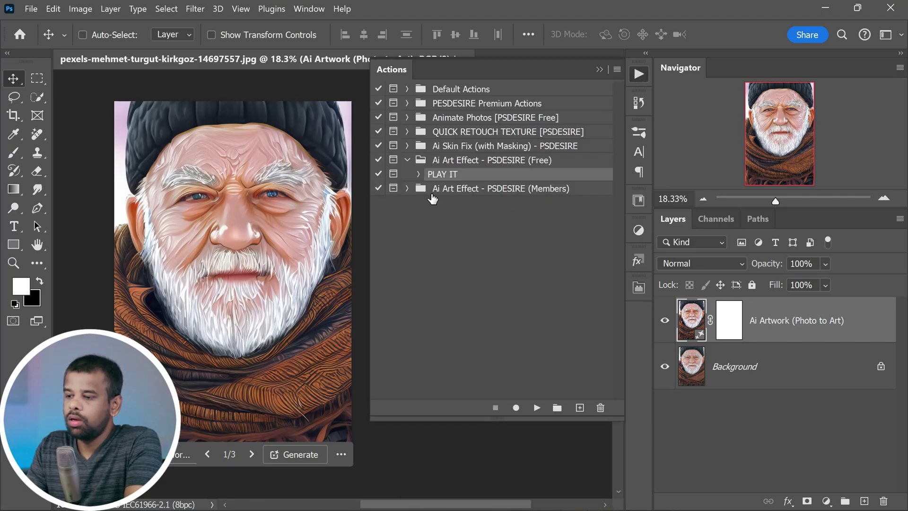
click(407, 189)
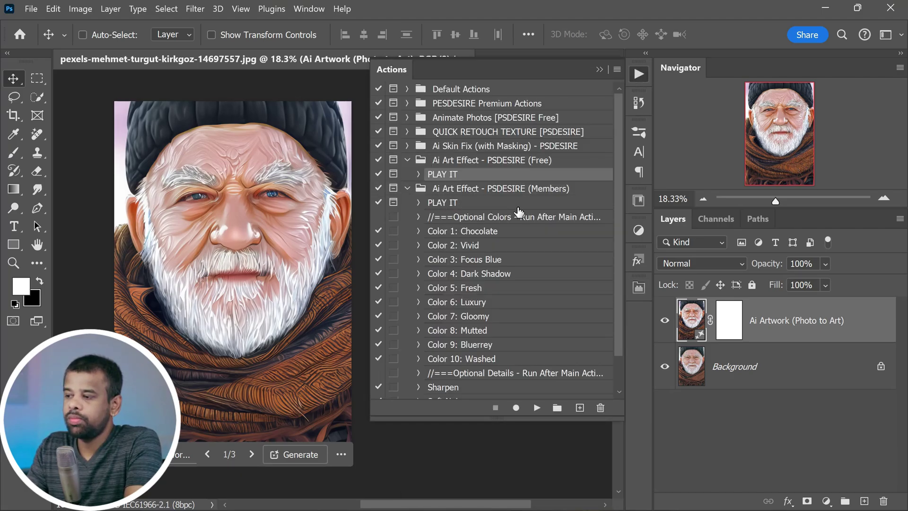
click(463, 218)
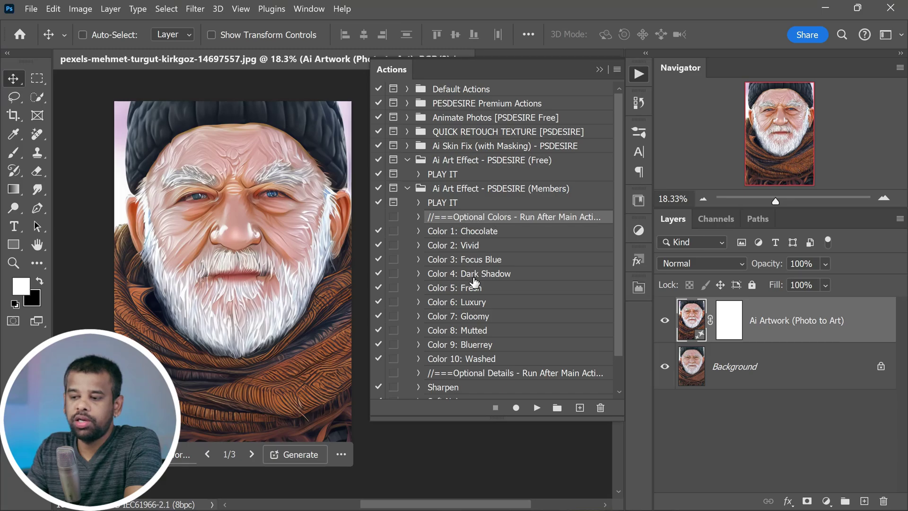
scroll(475, 283, down, 1)
click(484, 219)
click(537, 407)
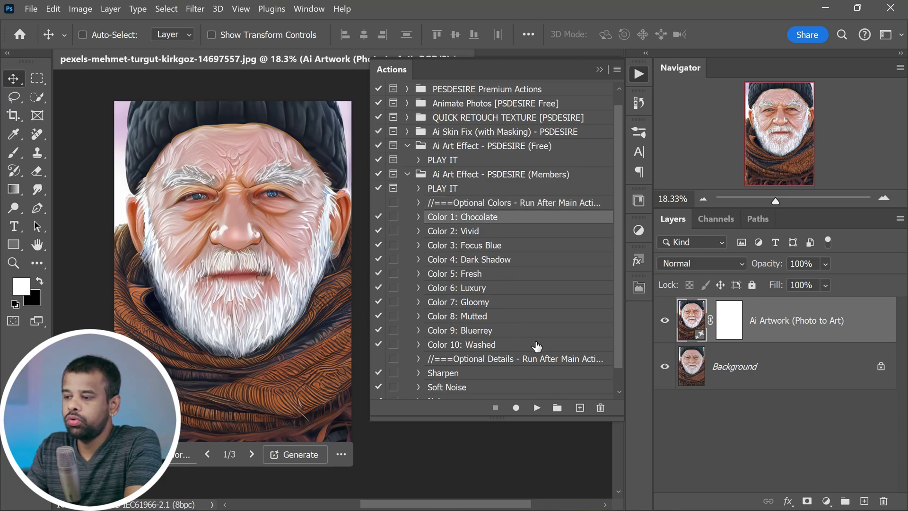
Step: Play the Sharpen and Noise detail actions on the artwork
scroll(510, 276, down, 2)
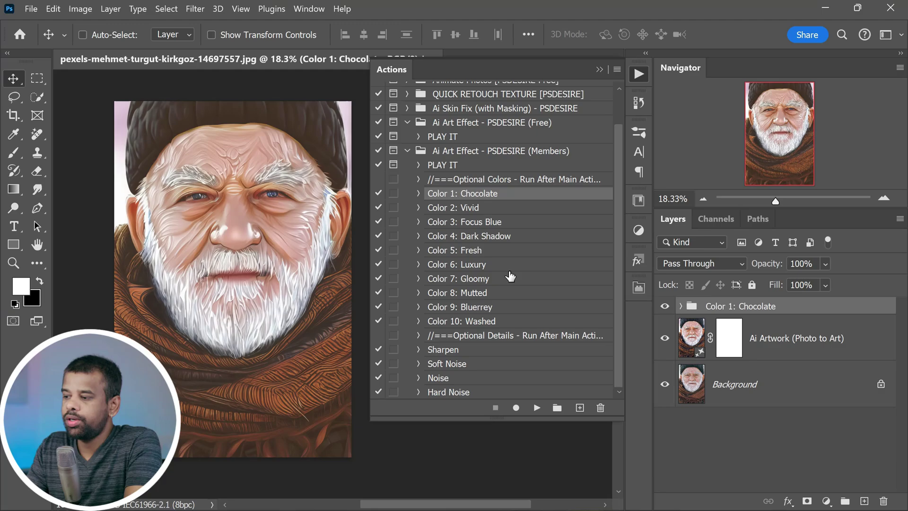
click(447, 353)
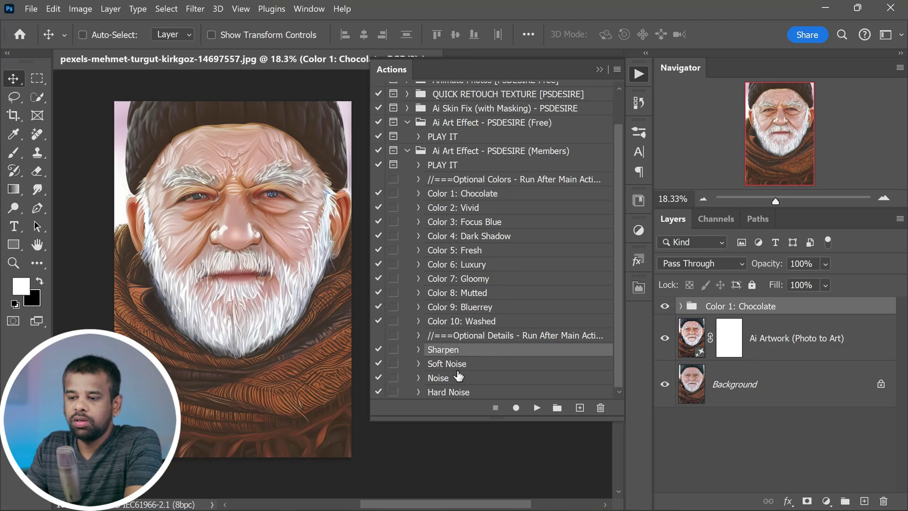
click(537, 409)
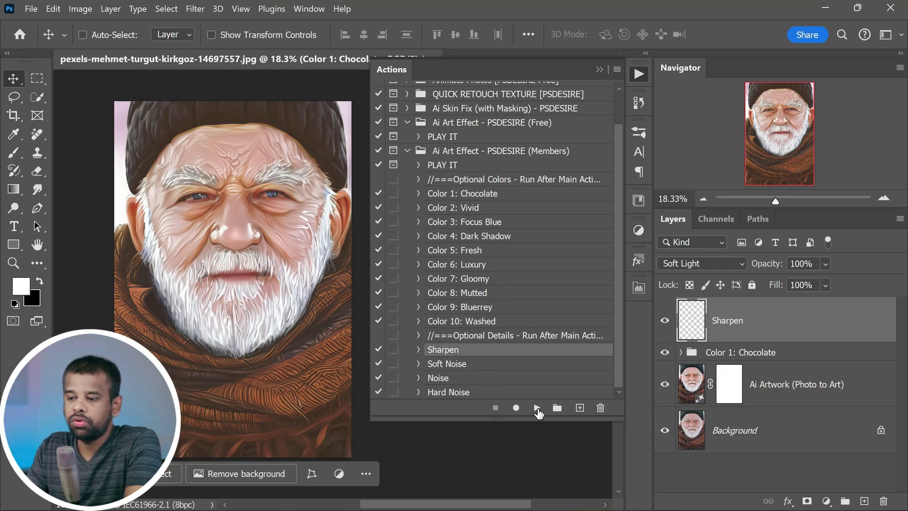
click(457, 364)
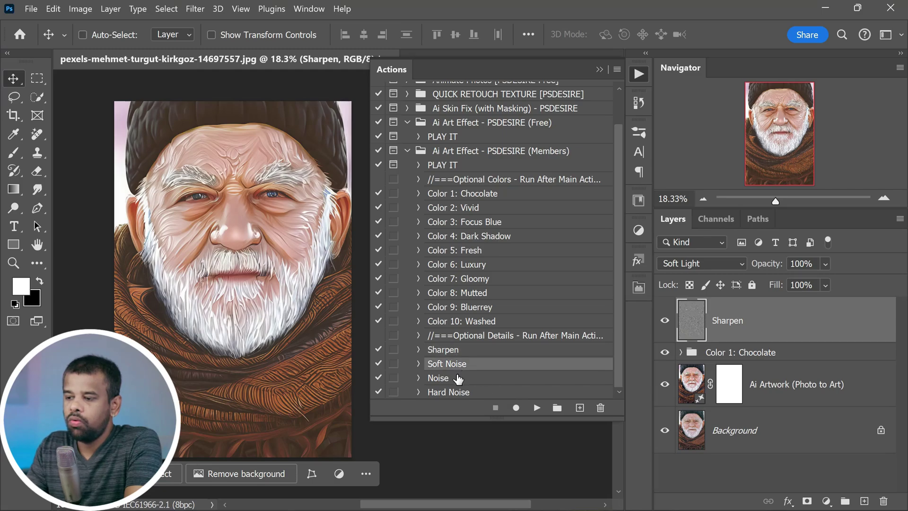
click(460, 378)
click(536, 408)
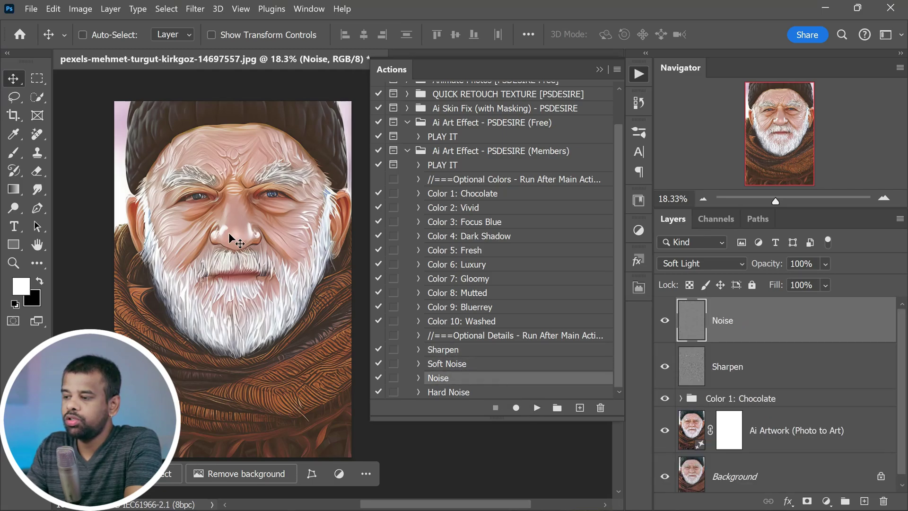
scroll(232, 235, up, 5)
scroll(243, 230, down, 2)
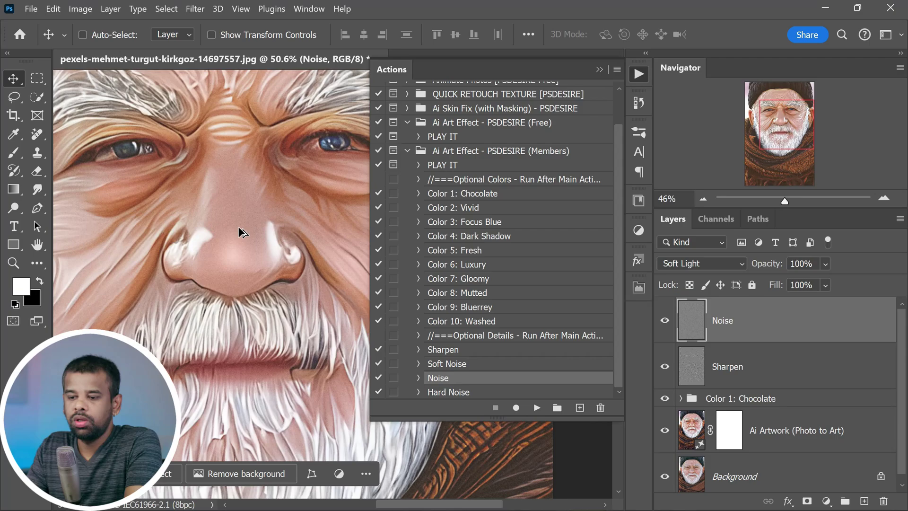
click(599, 69)
scroll(296, 226, down, 2)
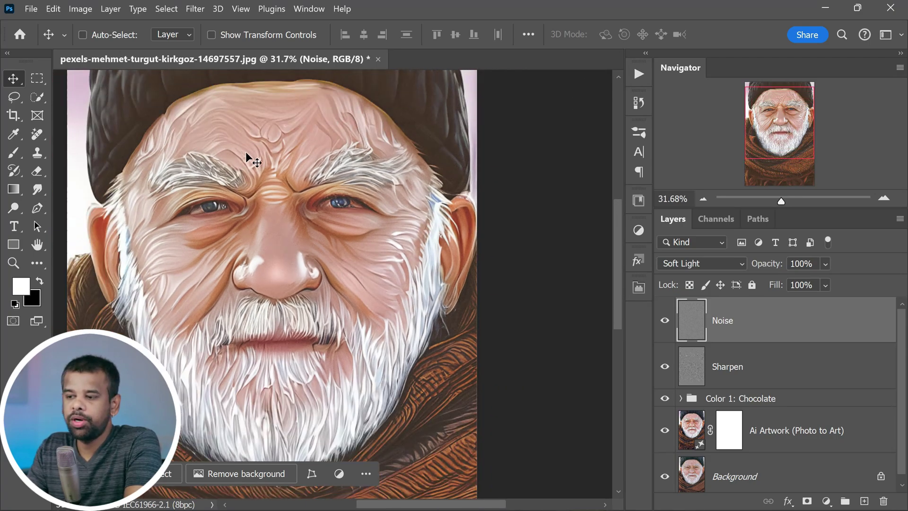
scroll(384, 273, down, 3)
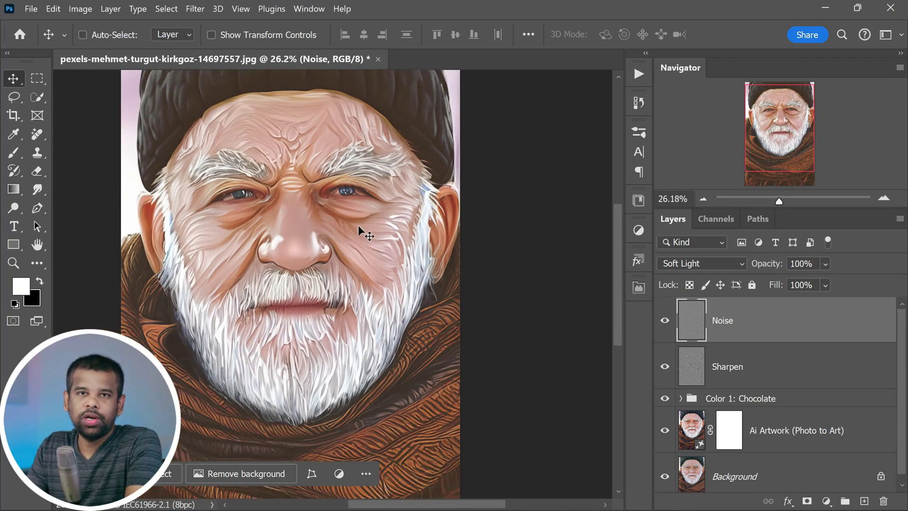
Step: Zoom out and toggle the Background layer alone to compare the original with the artwork
scroll(349, 236, down, 2)
scroll(355, 244, up, 1)
scroll(359, 257, down, 1)
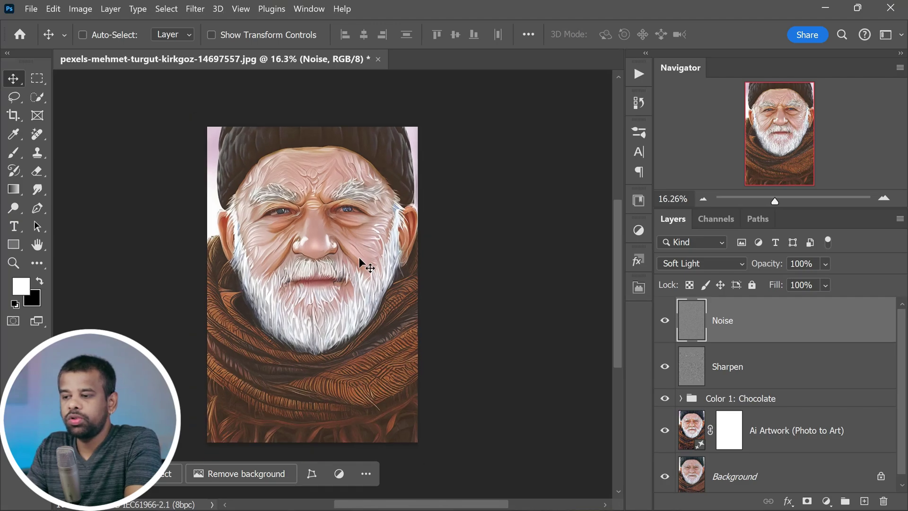
scroll(668, 426, down, 1)
alt+click(665, 470)
alt+click(665, 470)
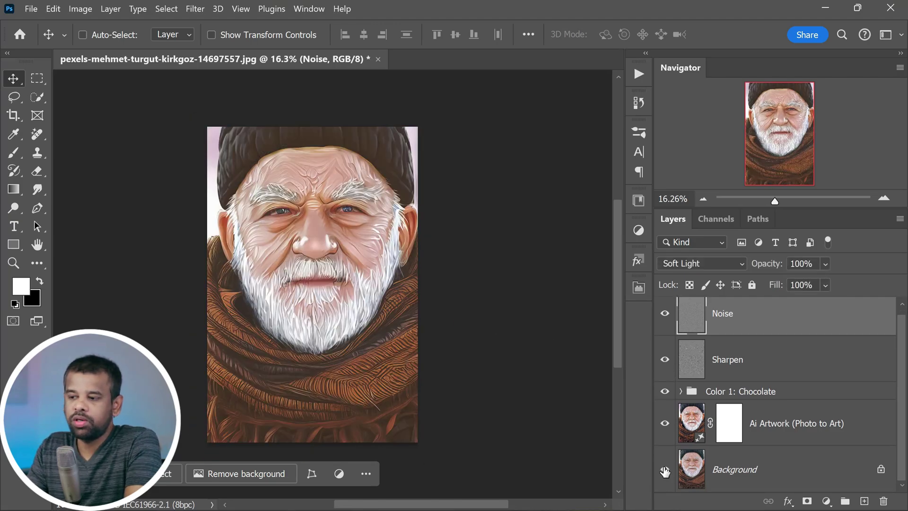
alt+click(665, 470)
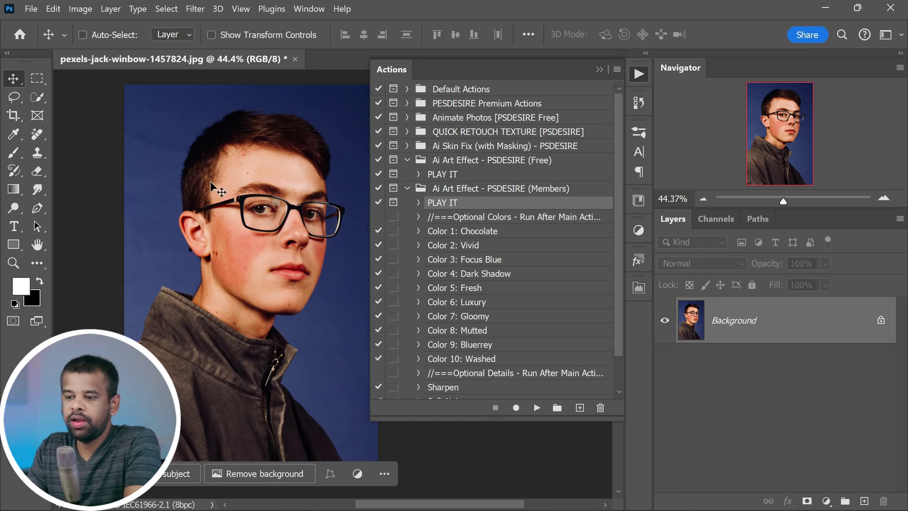
Step: Play PLAY IT on the young man's photo with HDR Toning Detail at +151
click(536, 408)
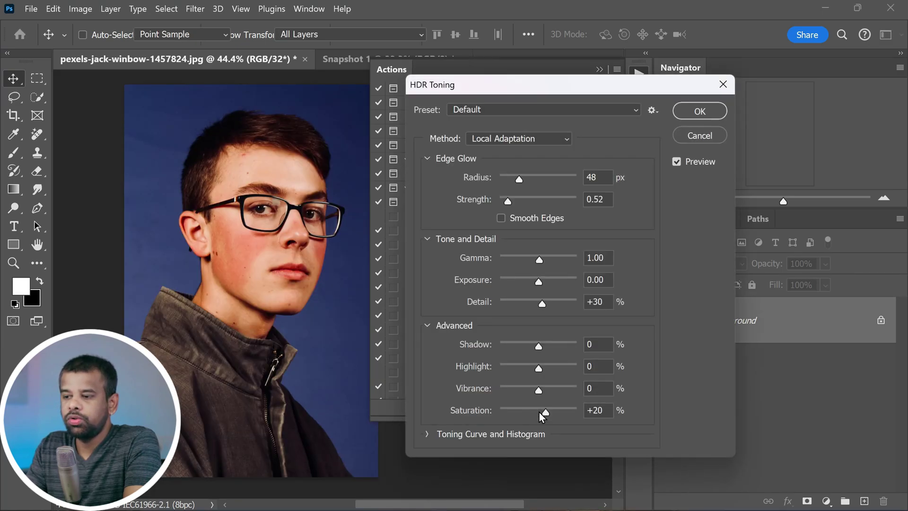
click(558, 304)
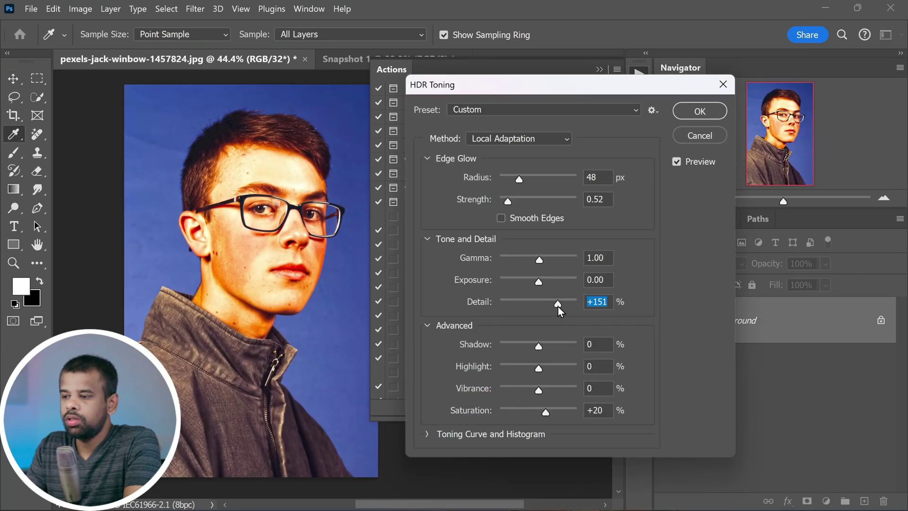
click(532, 368)
click(683, 112)
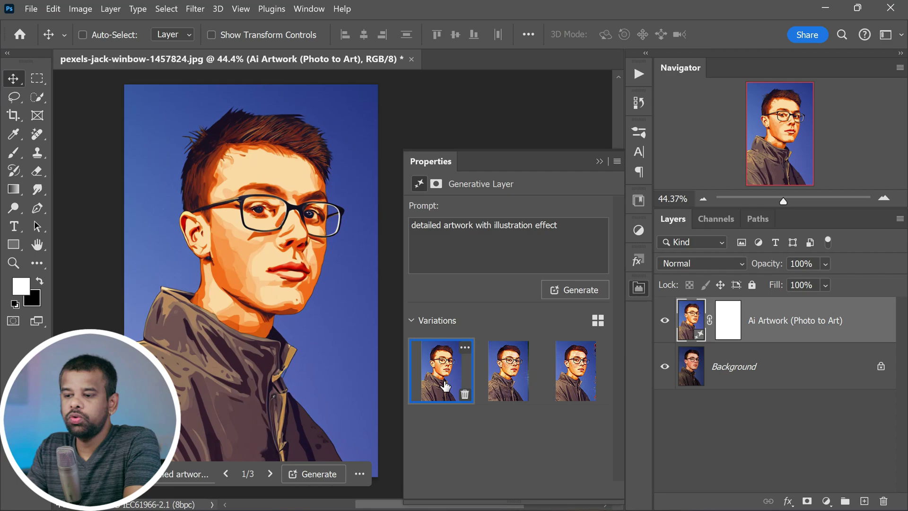
Step: Play the Color 4: Dark Shadow preset and select its new group in the Layers panel
click(639, 74)
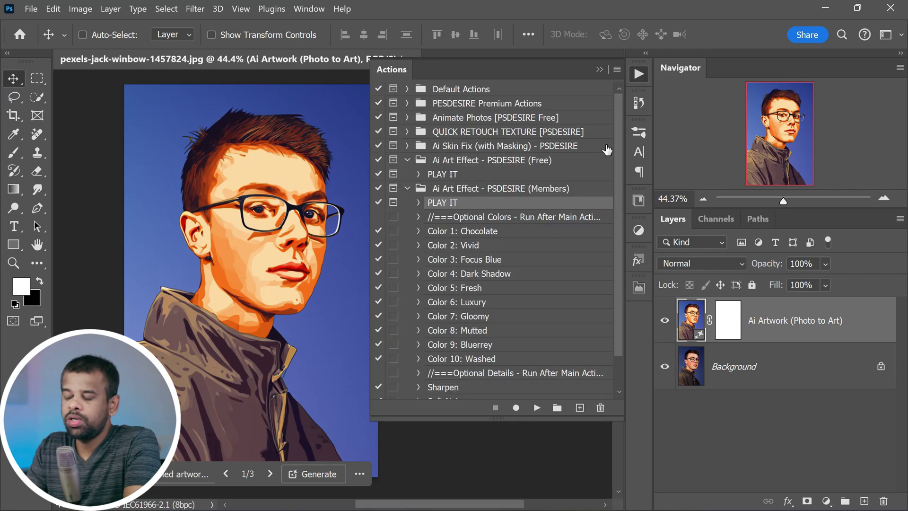
click(490, 273)
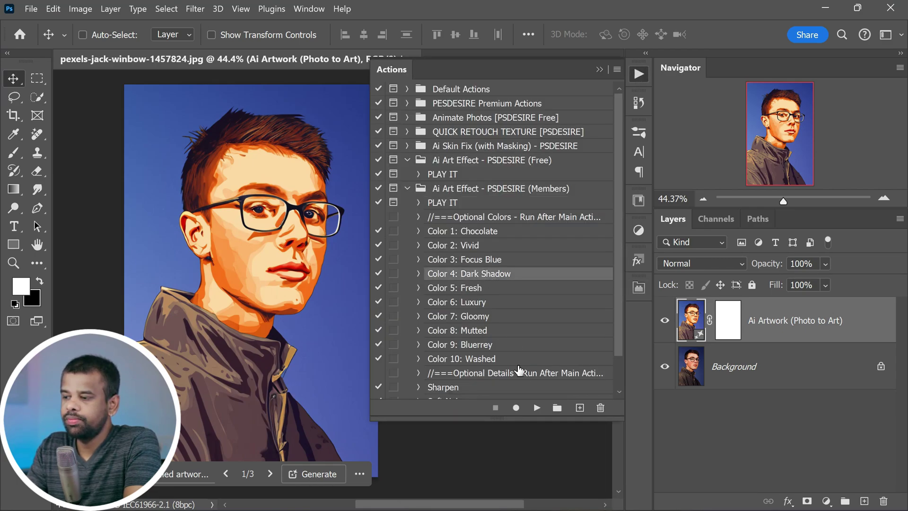
click(536, 408)
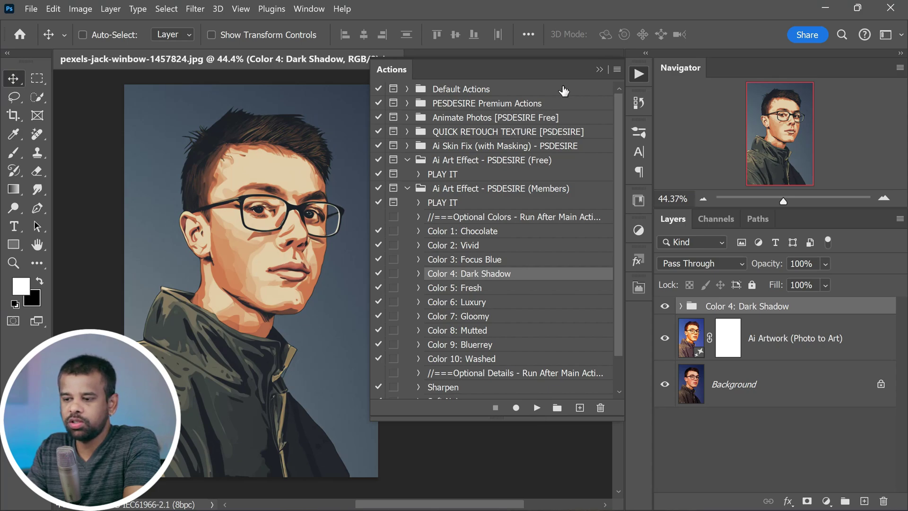
click(599, 69)
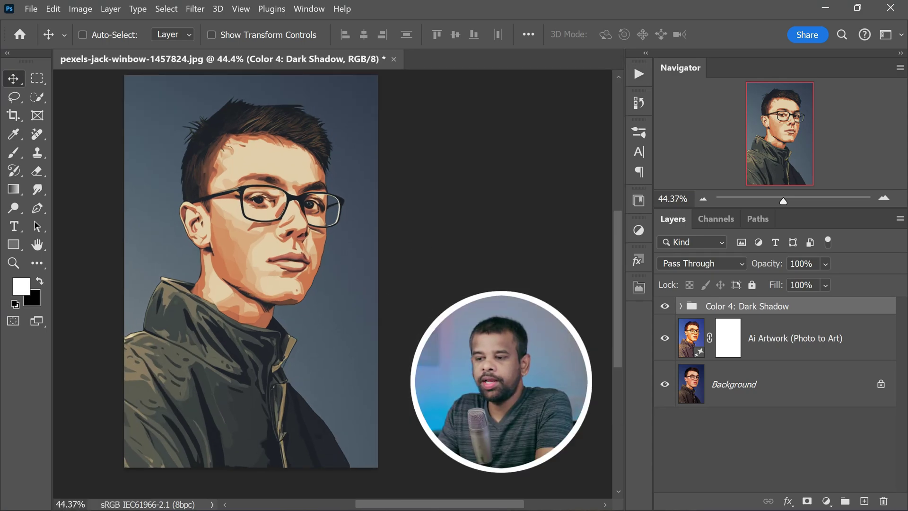
click(771, 349)
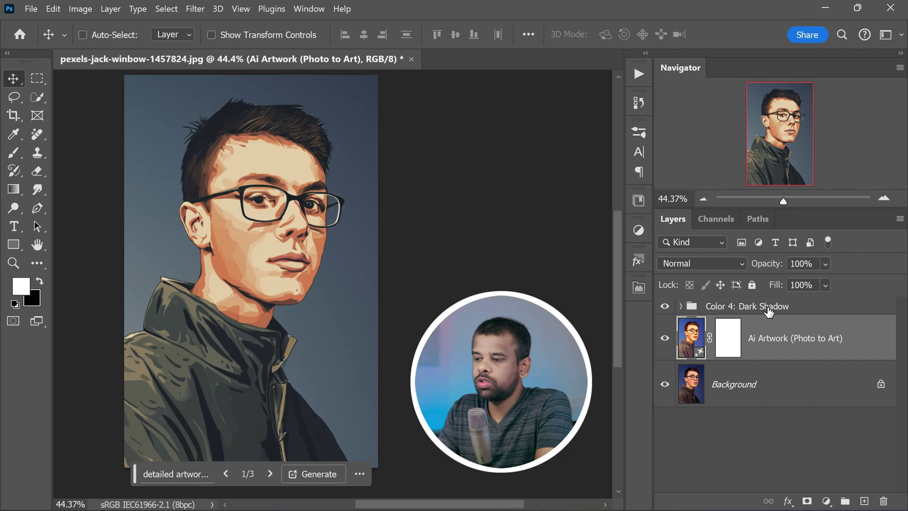
click(774, 311)
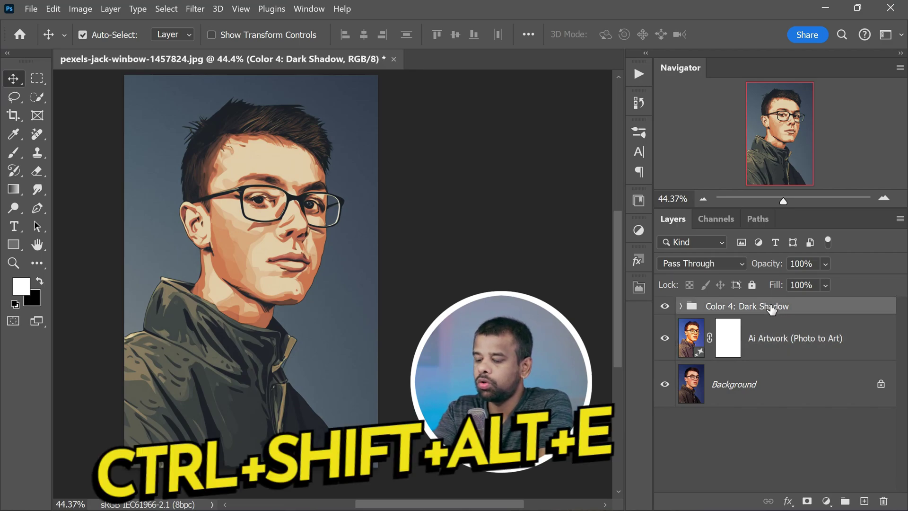
Step: Stamp all visible layers into a new Layer 1 and select the young man as the subject
key(ctrl+shift+alt+e)
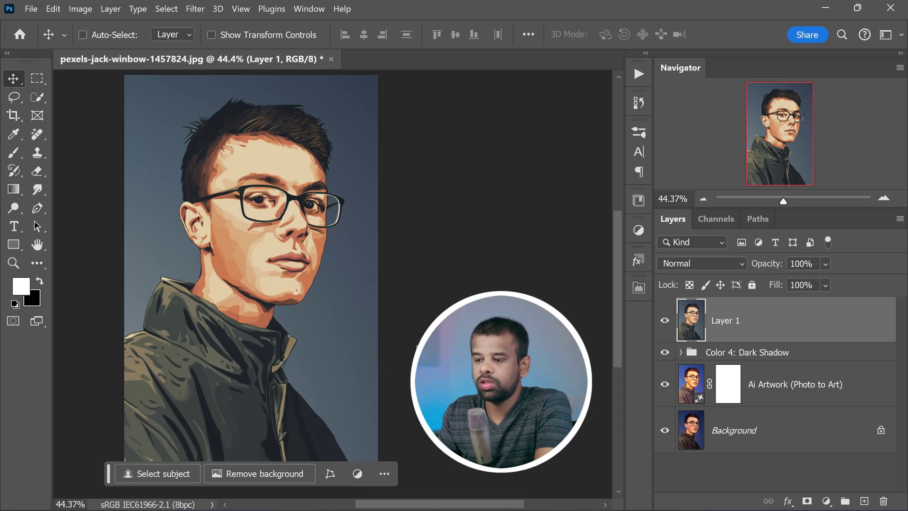
scroll(369, 209, down, 2)
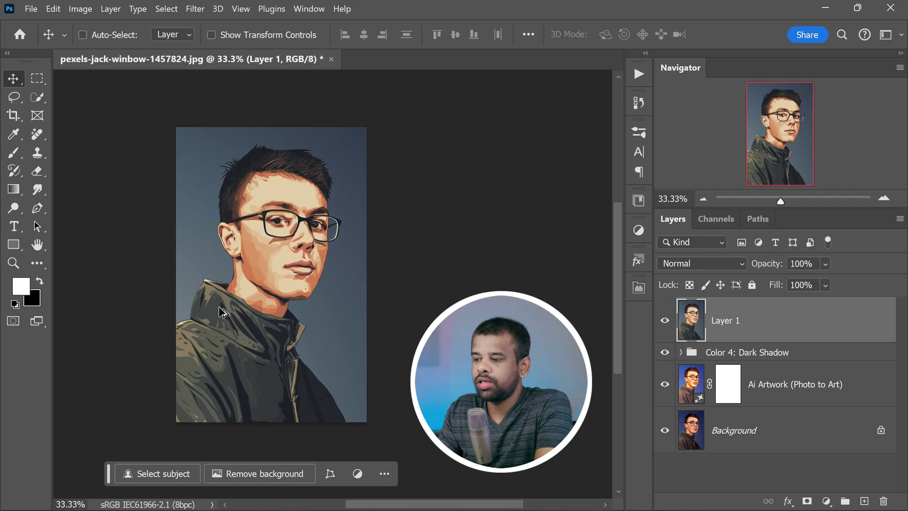
scroll(293, 307, up, 2)
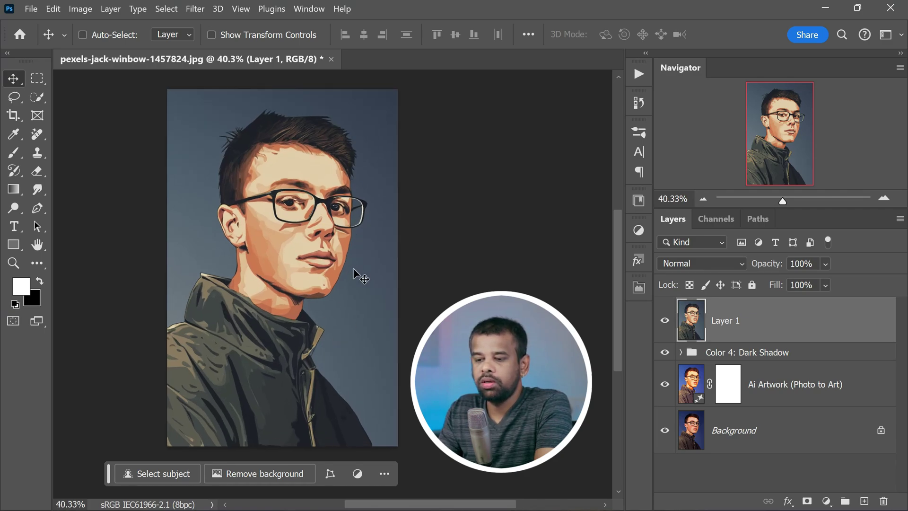
click(170, 472)
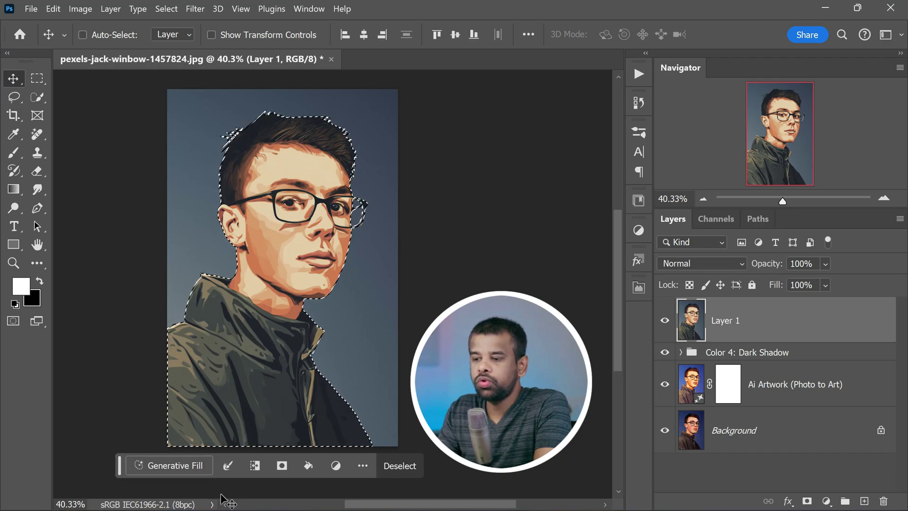
Step: Invert the subject selection and generative-fill the surroundings with 'pop art background'
click(258, 464)
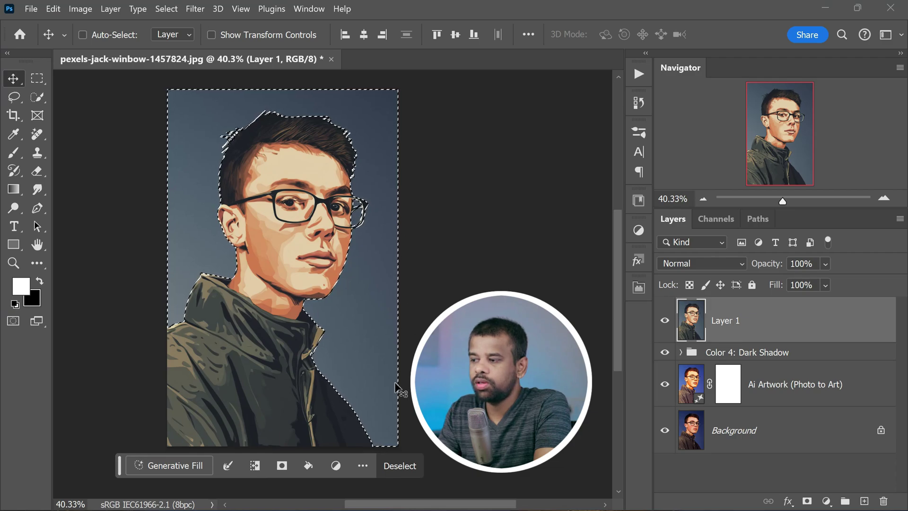
click(192, 465)
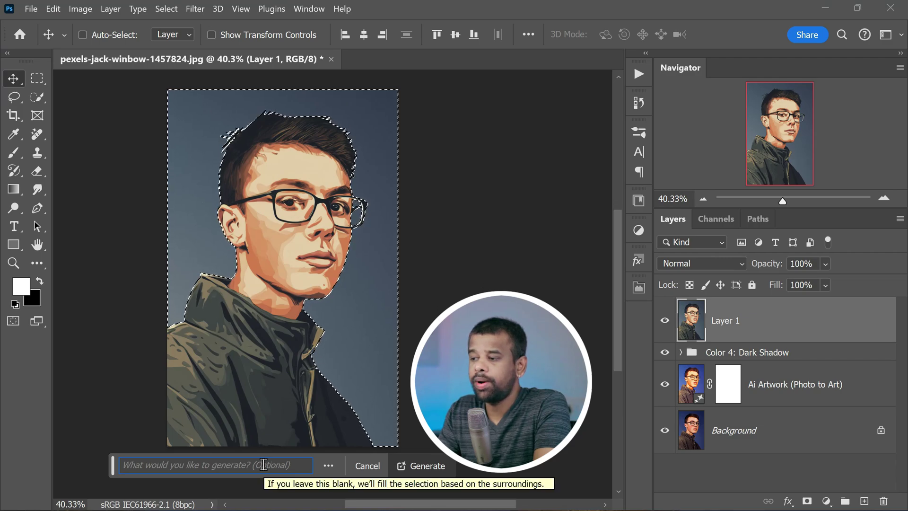
text(pop ar)
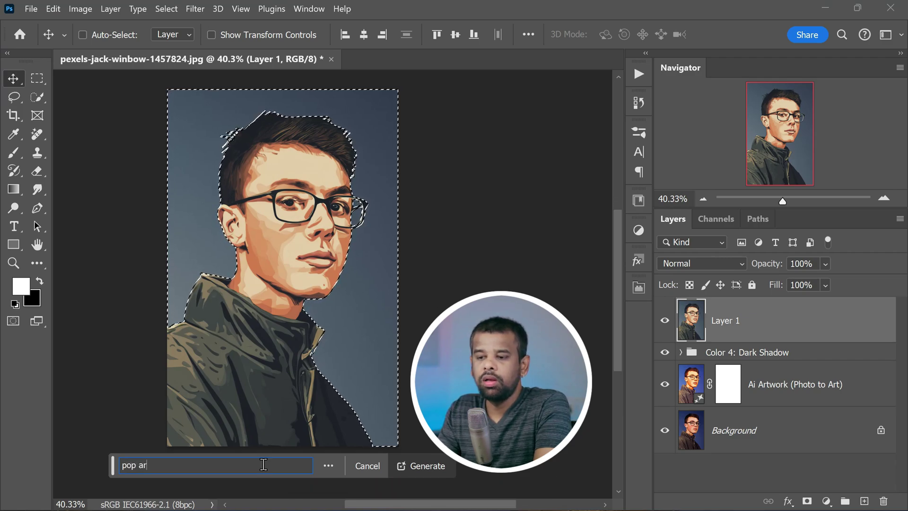
text(t backgro)
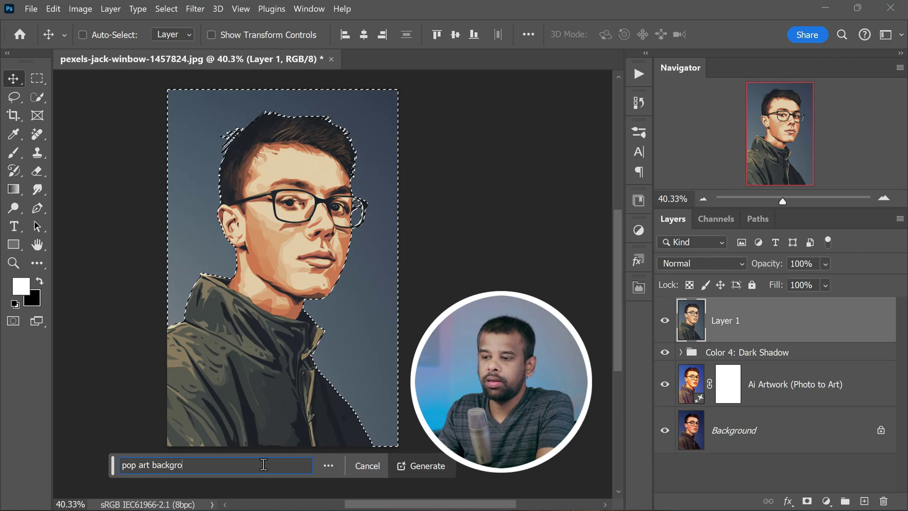
text(und)
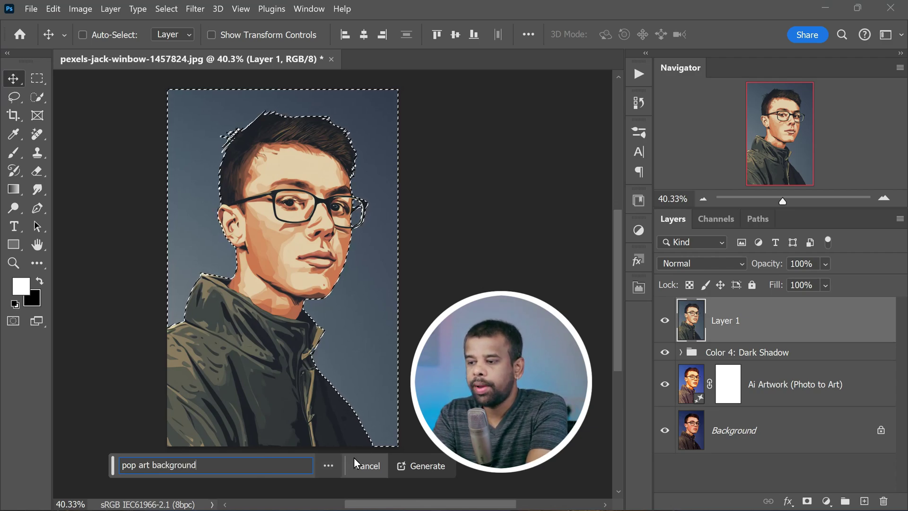
click(438, 463)
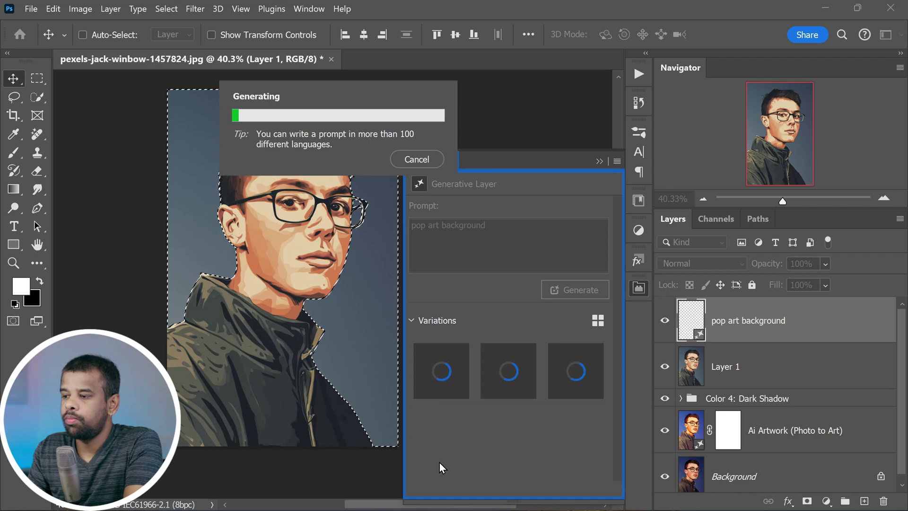
Step: Compare the three pop art background variations and settle on the third one
scroll(332, 472, right, 2)
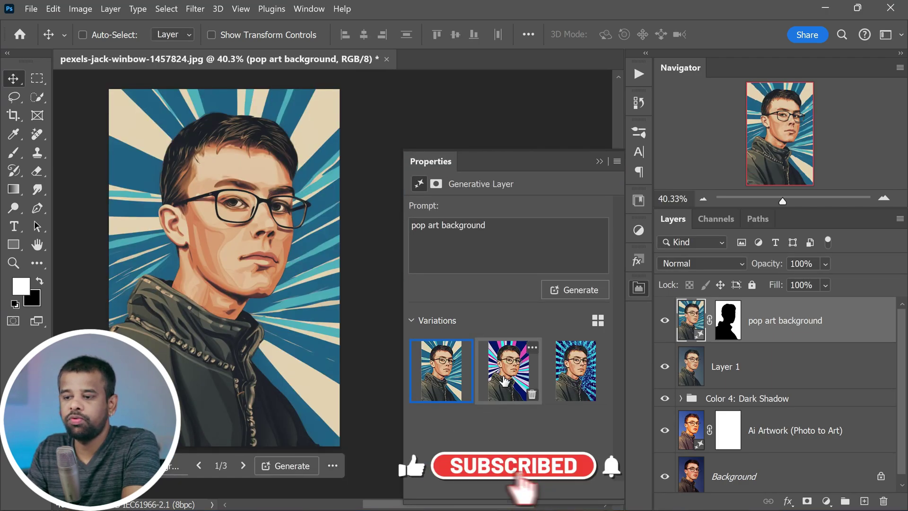
click(506, 381)
click(577, 378)
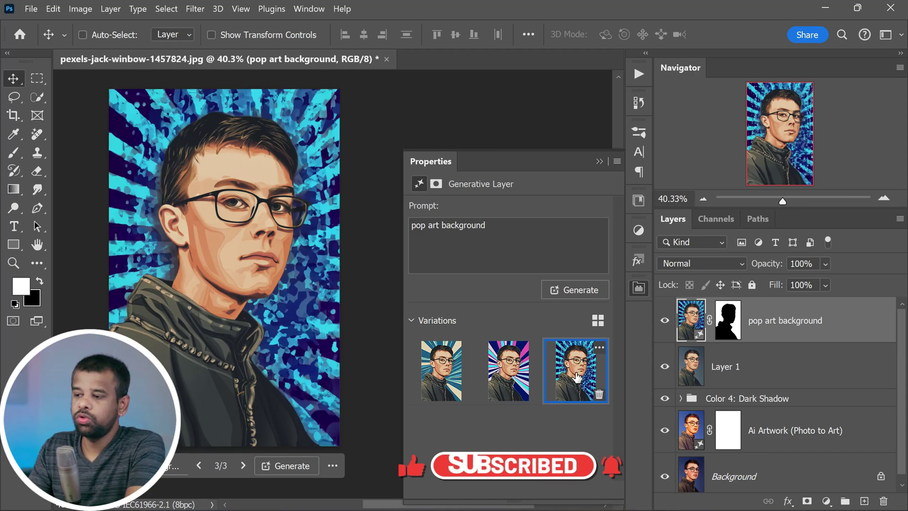
click(452, 373)
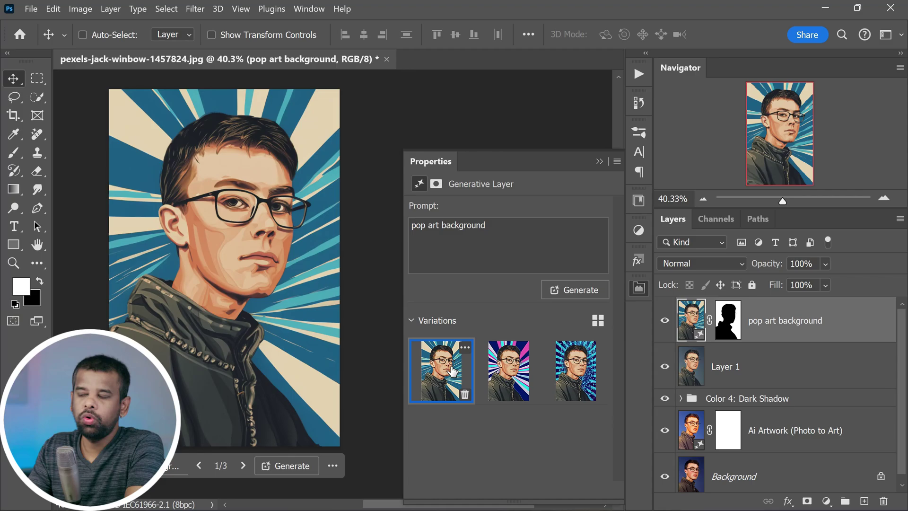
click(510, 374)
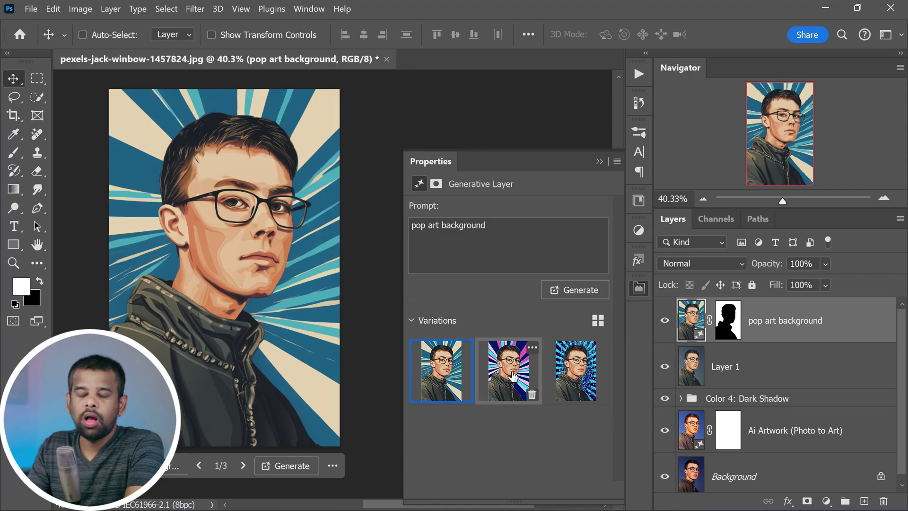
click(565, 373)
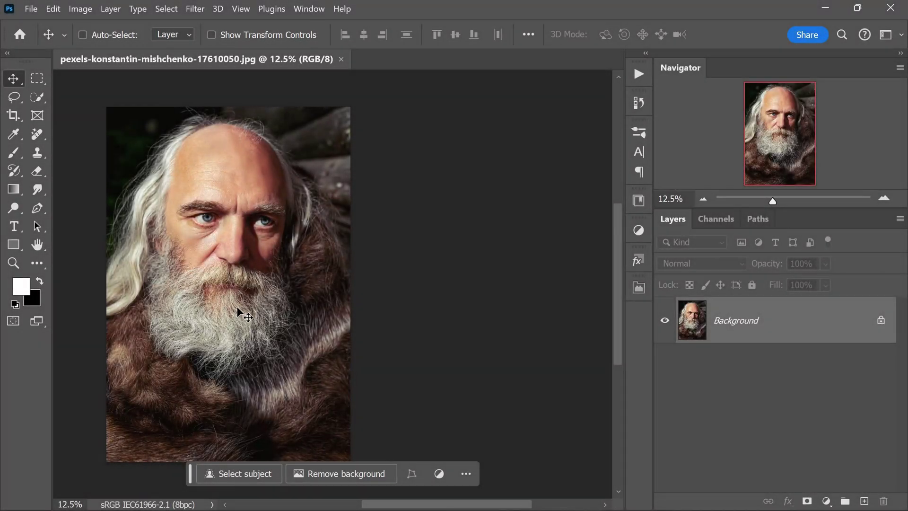
Step: Play the Ai Art Effect (Free) action with HDR Detail +212 and Highlight -41
click(639, 74)
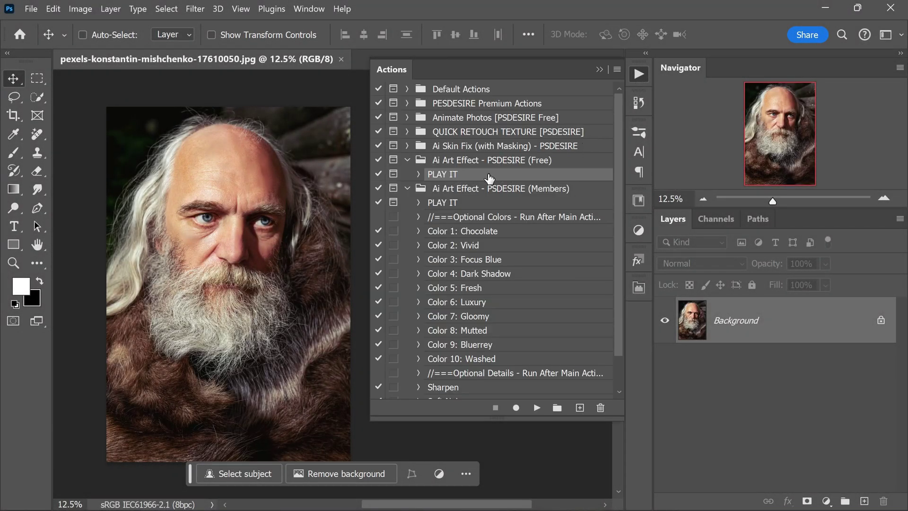
click(537, 407)
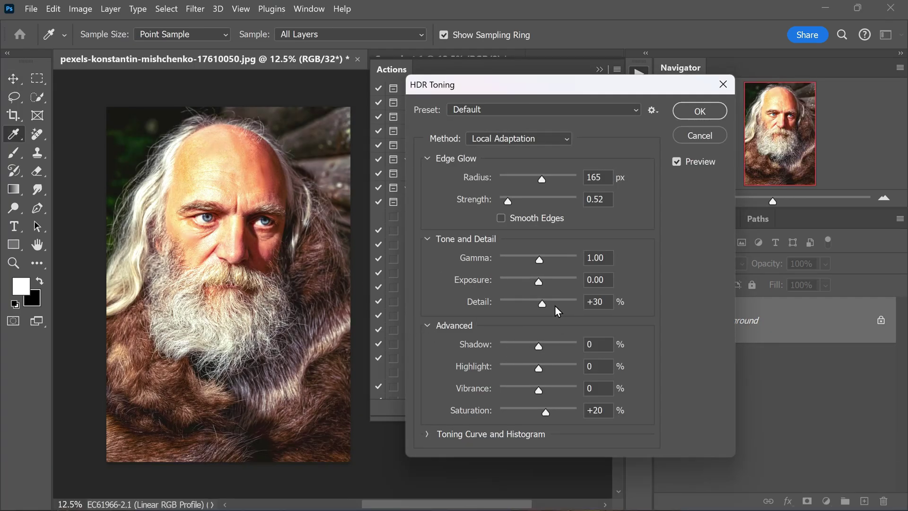
drag(554, 303, 557, 303)
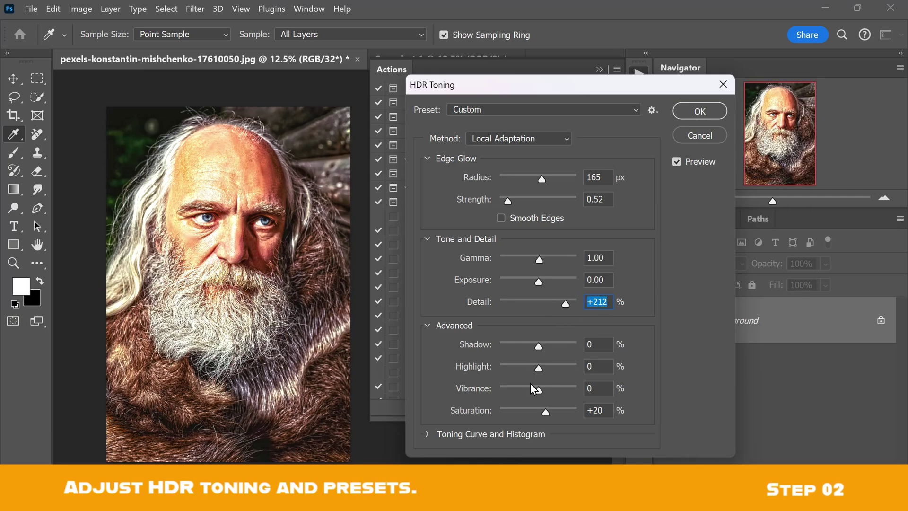
drag(539, 369, 523, 369)
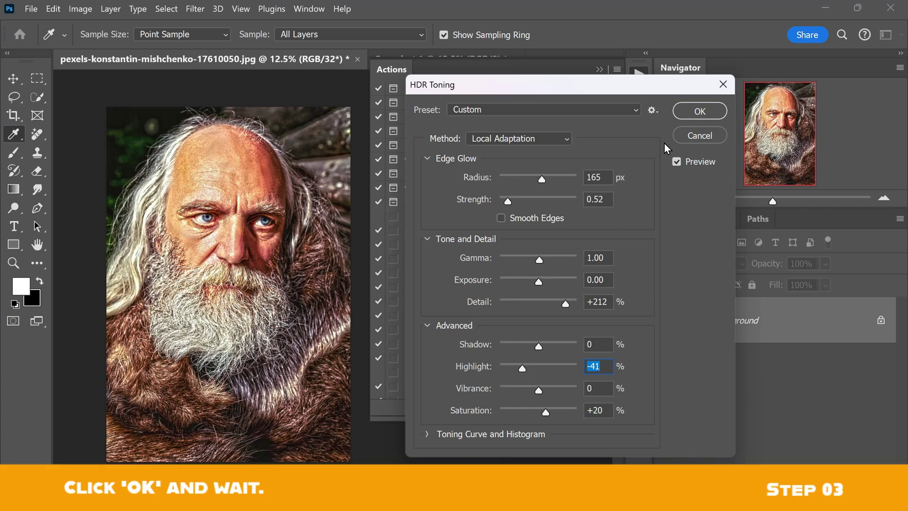
click(682, 113)
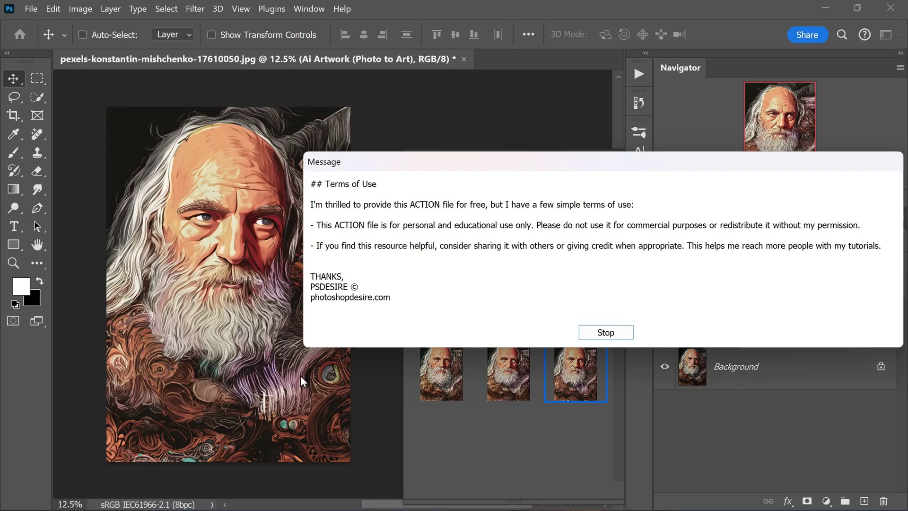
Step: Dismiss the Terms of Use message and keep the third, swirling artwork variation
key(Return)
click(454, 374)
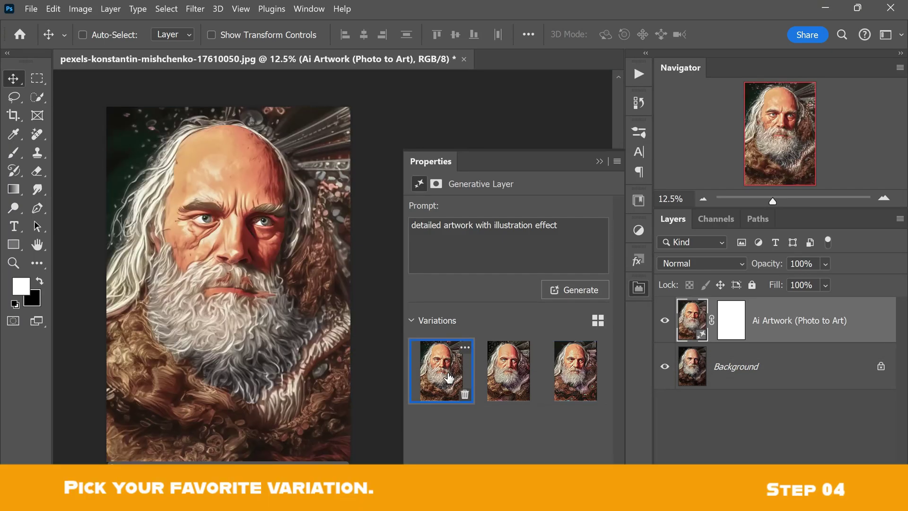
click(500, 373)
click(574, 371)
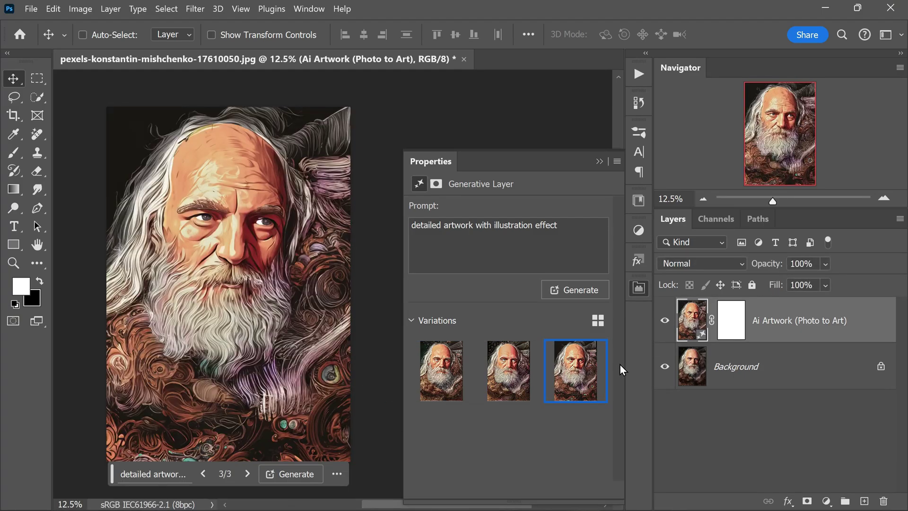
Step: Apply the Color 5: Fresh colour preset action to the artwork
click(599, 161)
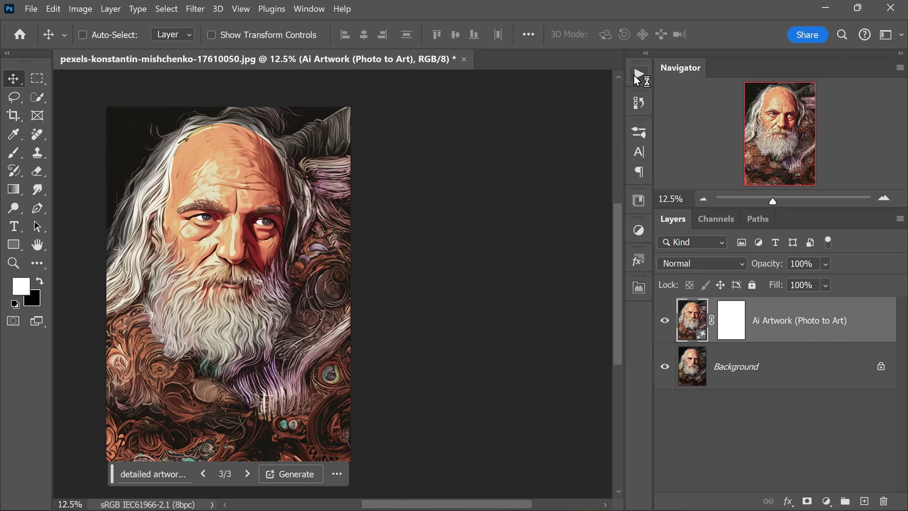
click(639, 74)
click(481, 289)
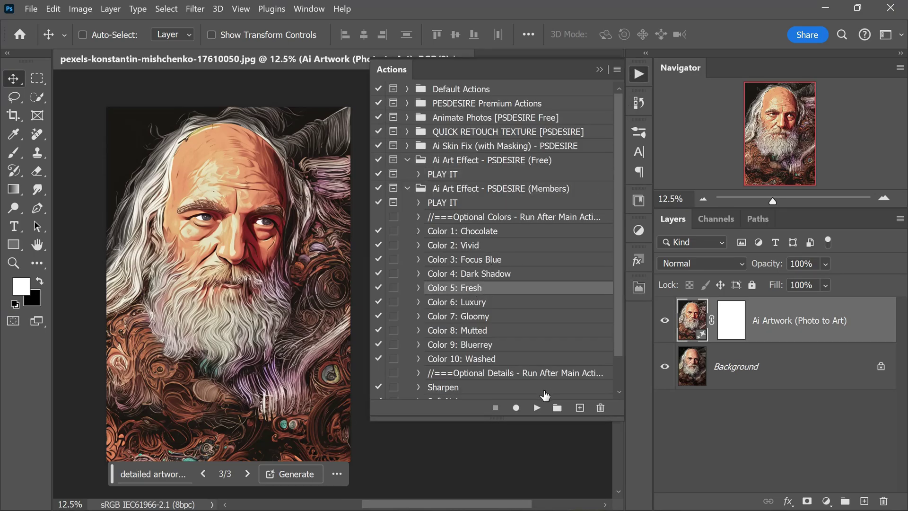
click(537, 408)
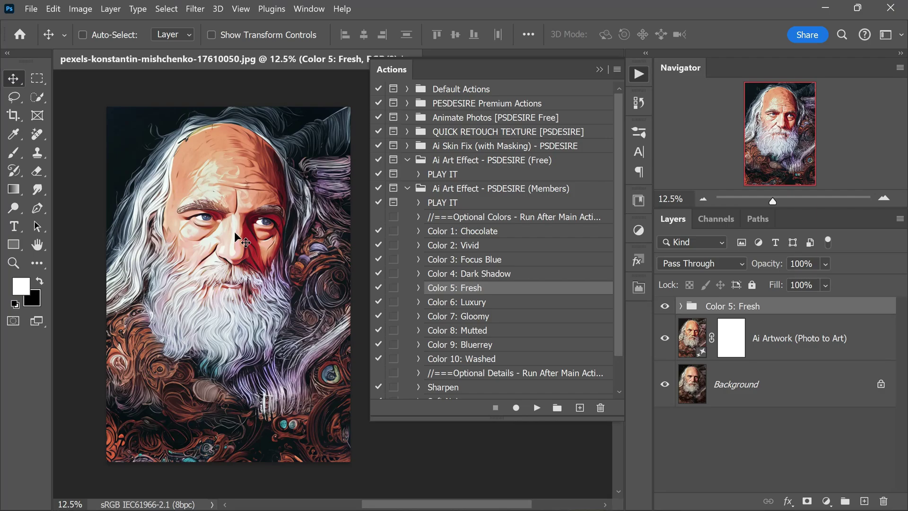
Step: Move the Gradient Fill 3 radial gradient over the face and scale it to 79%
click(680, 306)
double_click(712, 383)
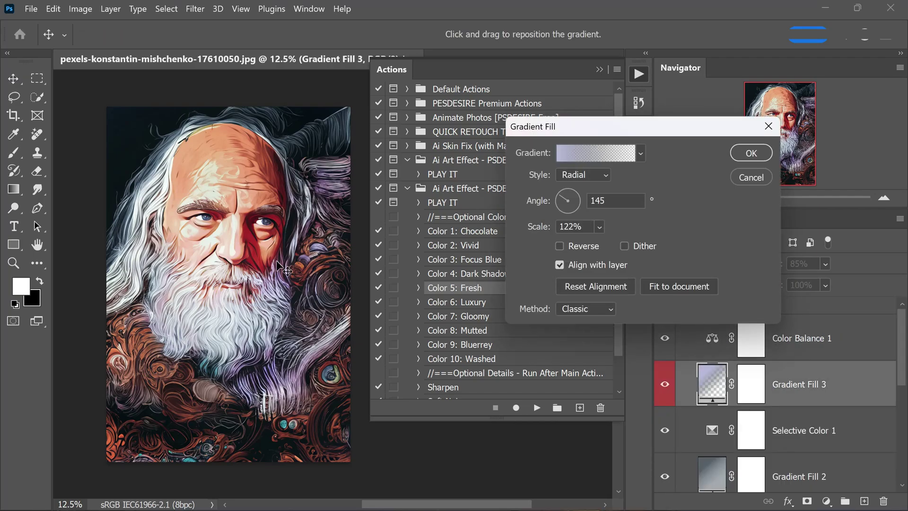
drag(227, 293, 273, 199)
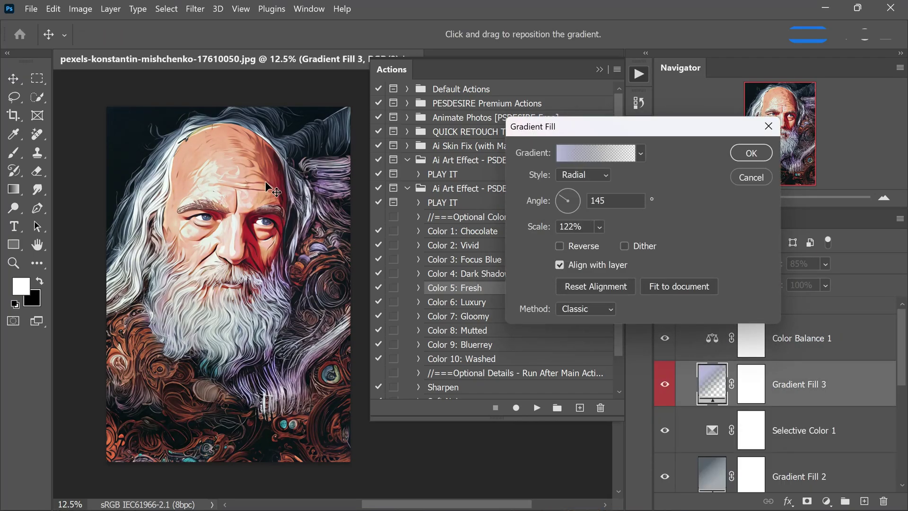
click(599, 227)
drag(598, 242, 612, 243)
click(751, 153)
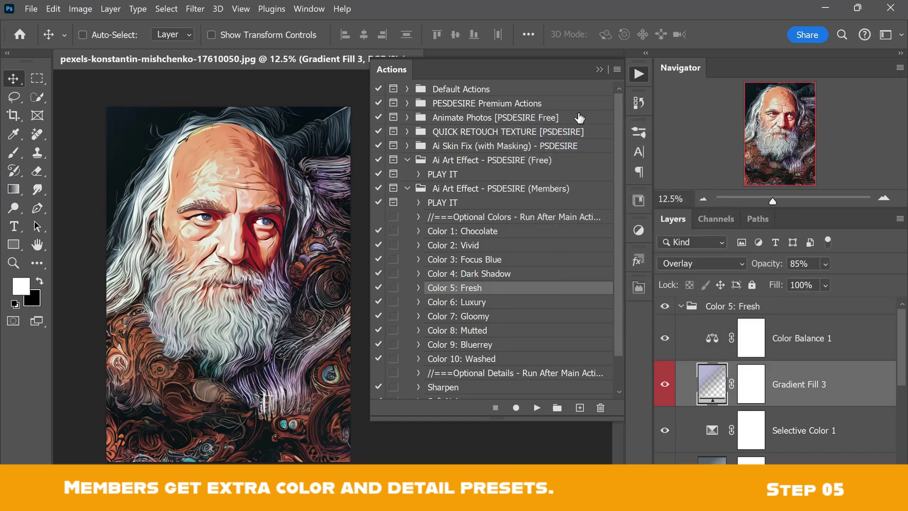
click(599, 70)
click(680, 308)
click(639, 74)
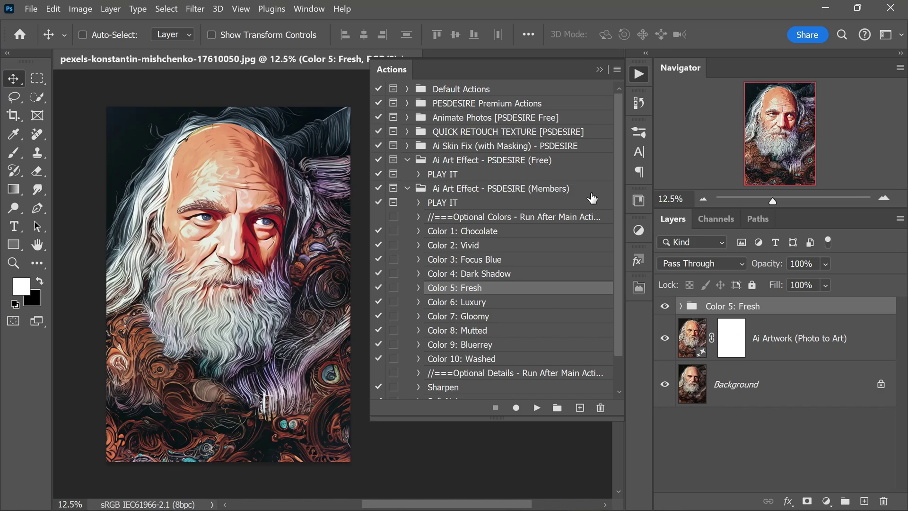
Step: Play the Sharpen and Soft Noise detail preset actions on the artwork
scroll(456, 357, down, 2)
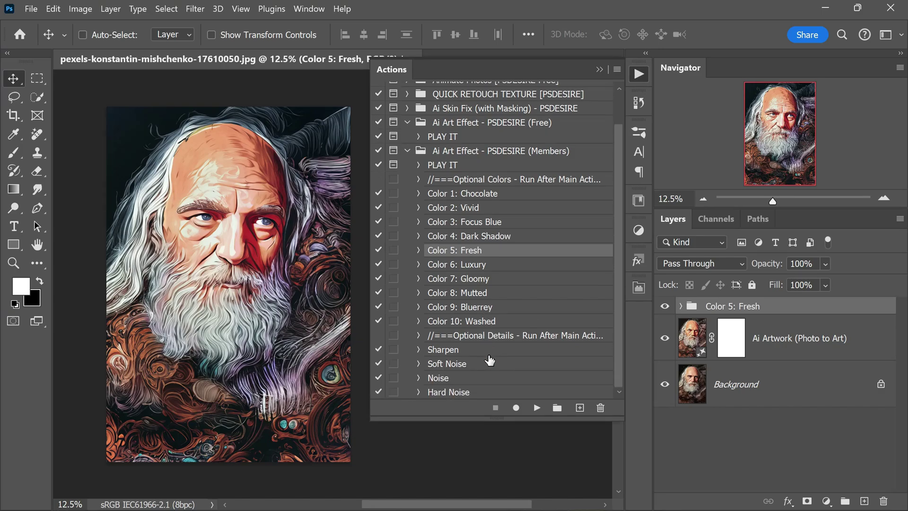
click(539, 407)
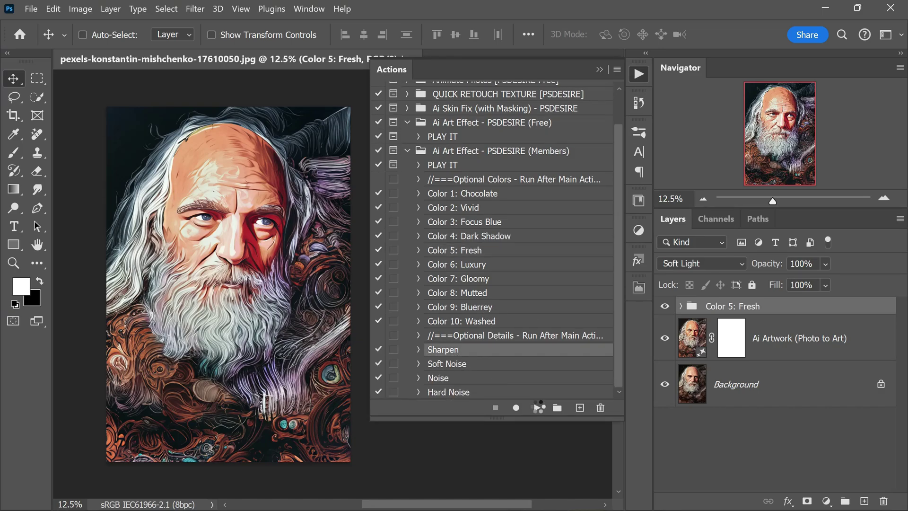
click(446, 363)
click(537, 408)
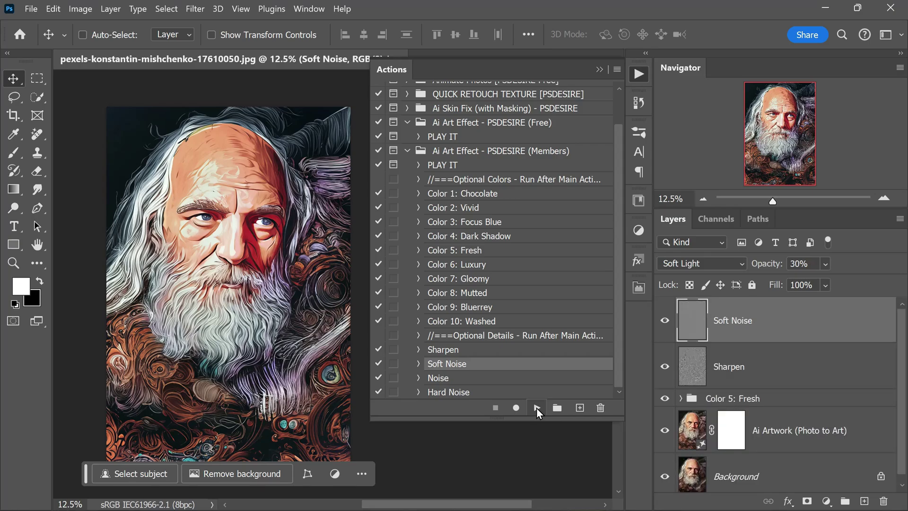
click(639, 73)
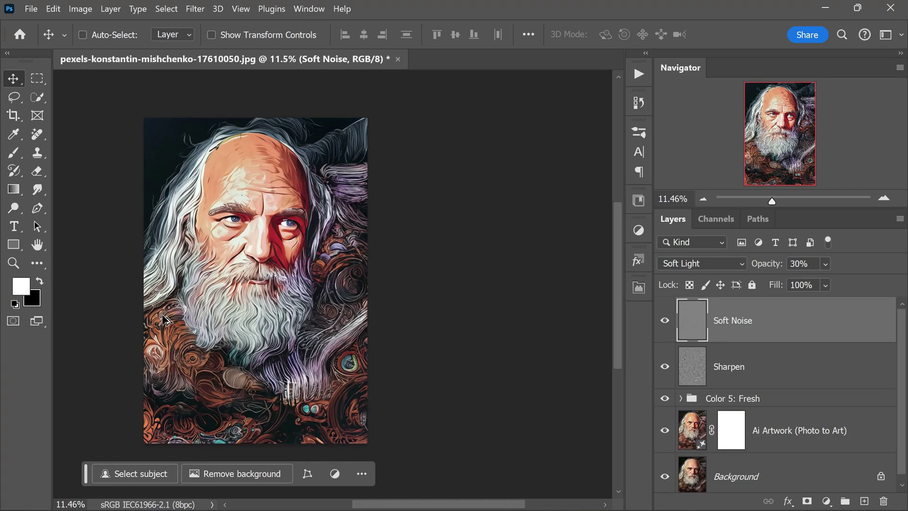
Step: Alt-toggle the Background layer's visibility to compare the original photo with the artwork, ending on the photo
scroll(164, 321, up, 5)
scroll(164, 321, down, 5)
scroll(165, 320, up, 1)
scroll(754, 406, down, 1)
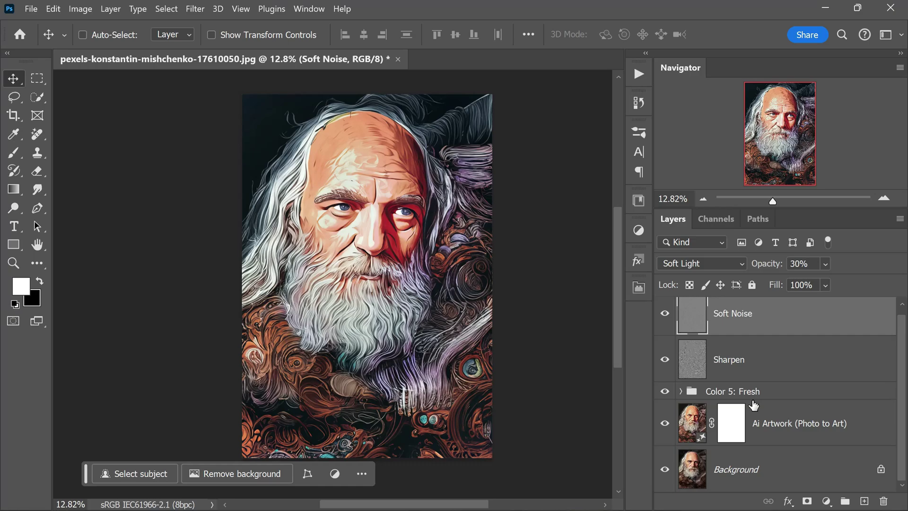
alt+click(665, 471)
alt+click(665, 470)
alt+click(665, 471)
alt+click(665, 471)
alt+click(665, 471)
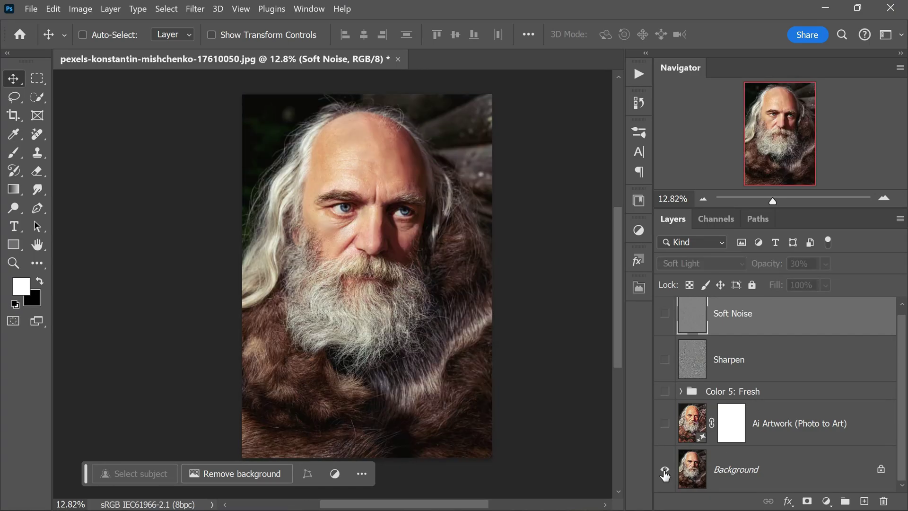